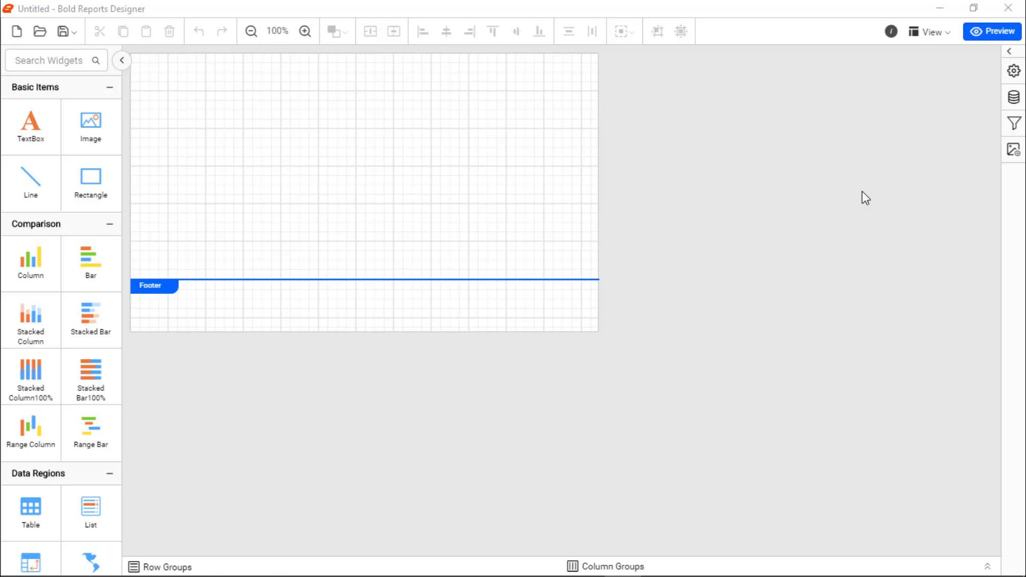
Create a new dataset in the data panel and name it SalesDataset
left_click(1013, 97)
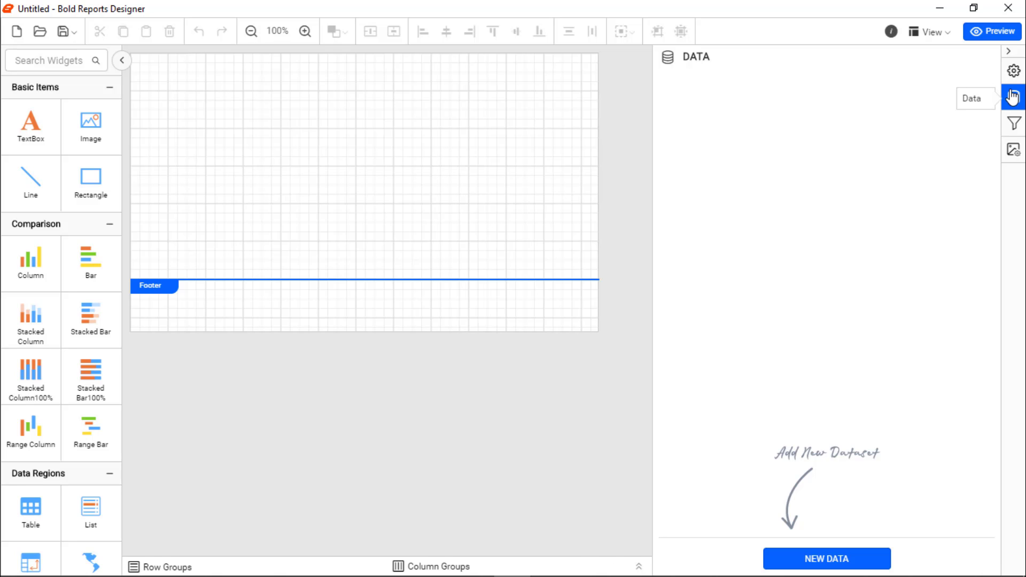
left_click(824, 559)
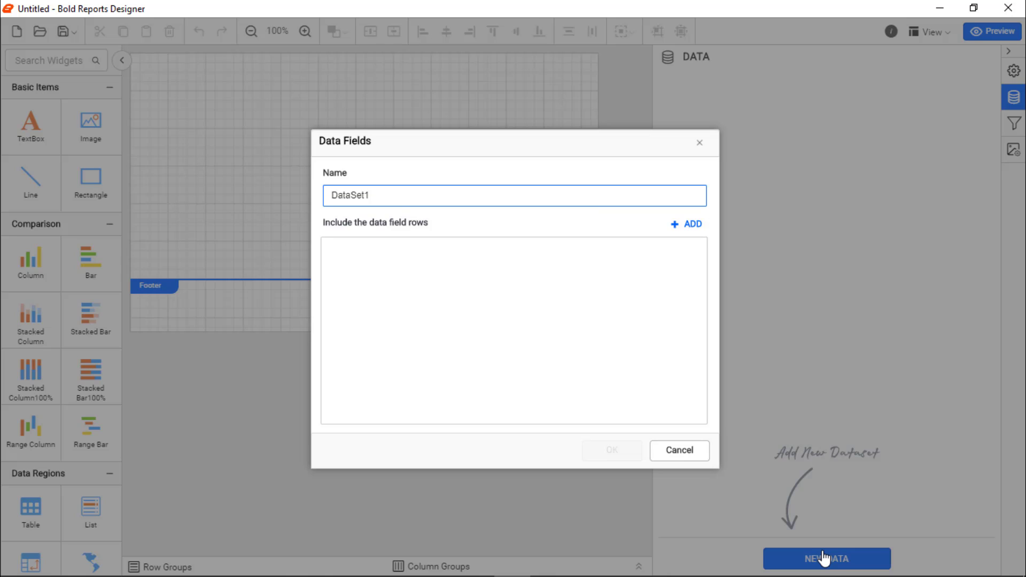
double_click(604, 188)
type("SalesDataset")
Add the fields ProductCategory, SubCategory and OrderYear, making OrderYear an Integer
left_click(691, 225)
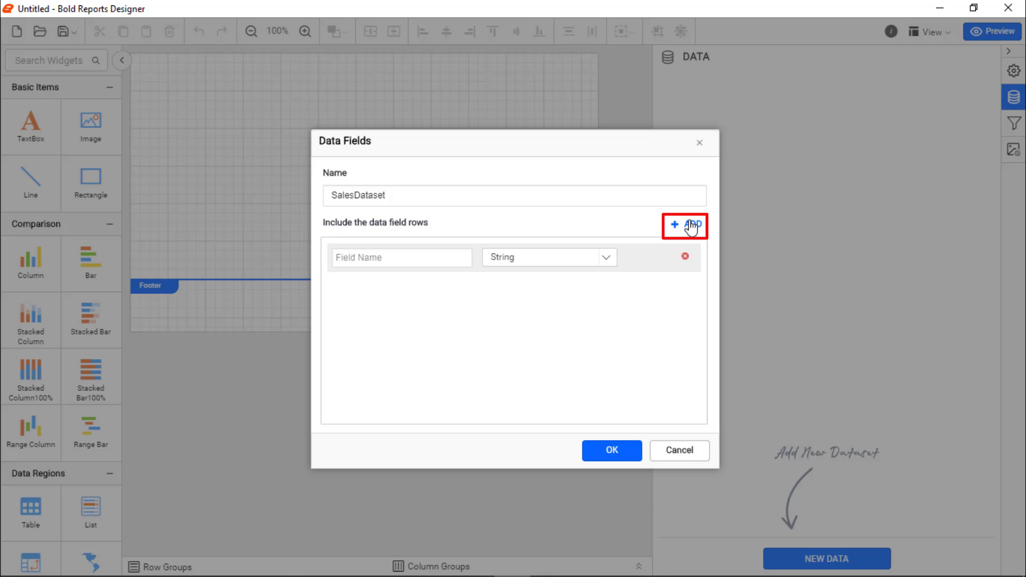
left_click(461, 257)
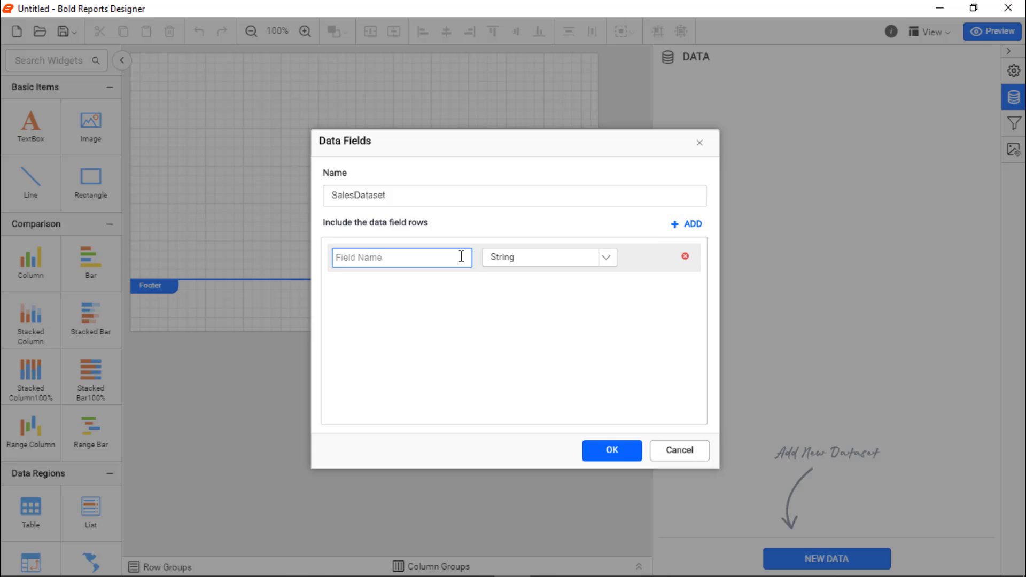
type("ProductCategory")
left_click(689, 224)
left_click(455, 291)
type("SubCategory")
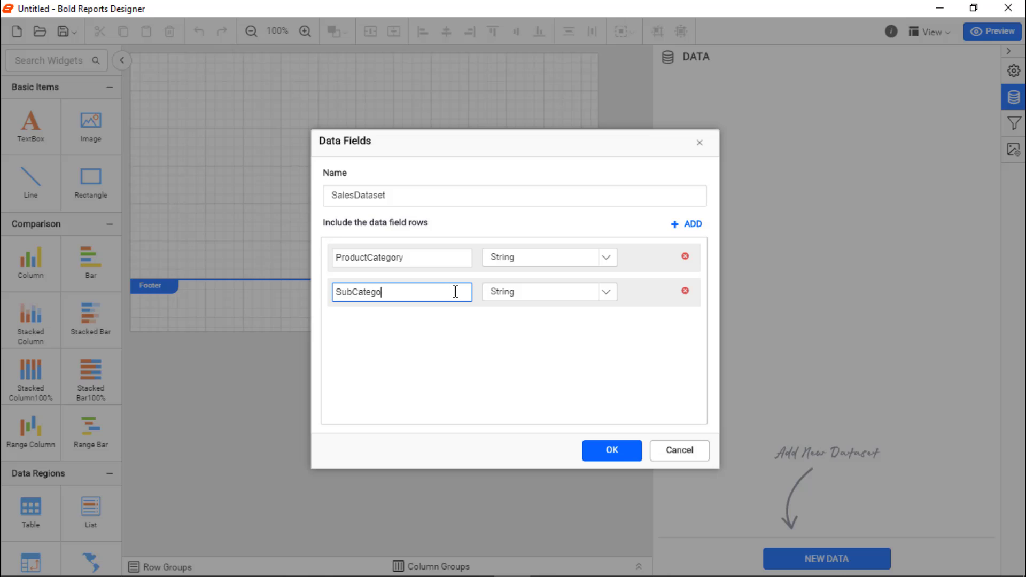
left_click(688, 225)
left_click(457, 326)
type("OrderYear")
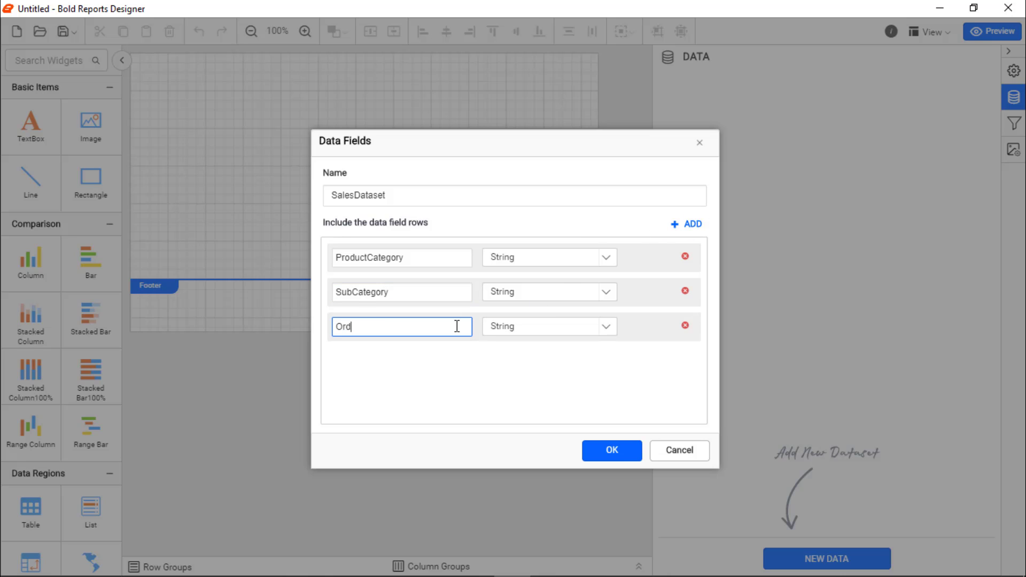
left_click(605, 326)
left_click(513, 406)
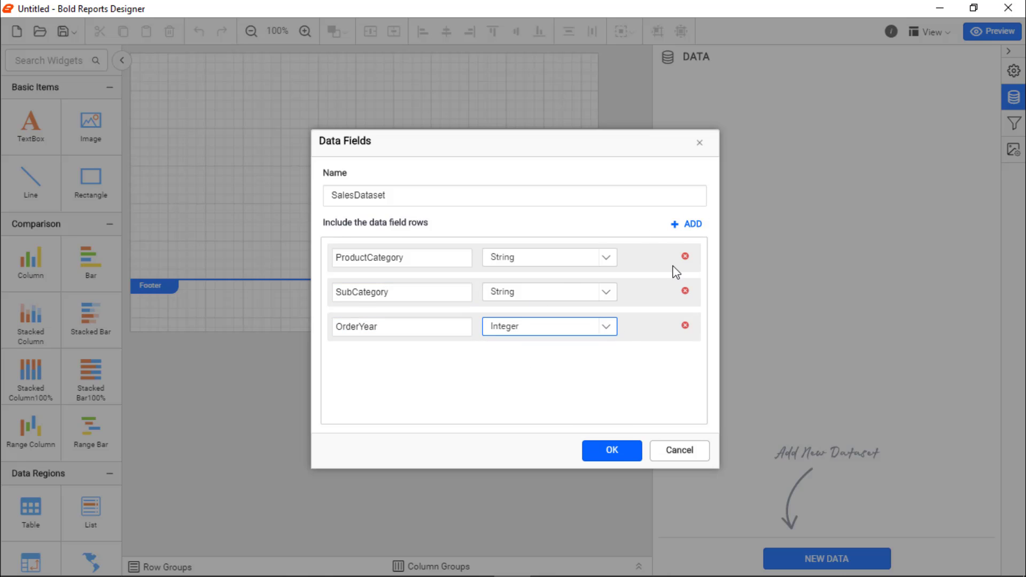
Add the OrderQtr and Sales fields, make Sales a Decimal, and save the dataset
left_click(689, 225)
left_click(467, 358)
type("OrderQtr")
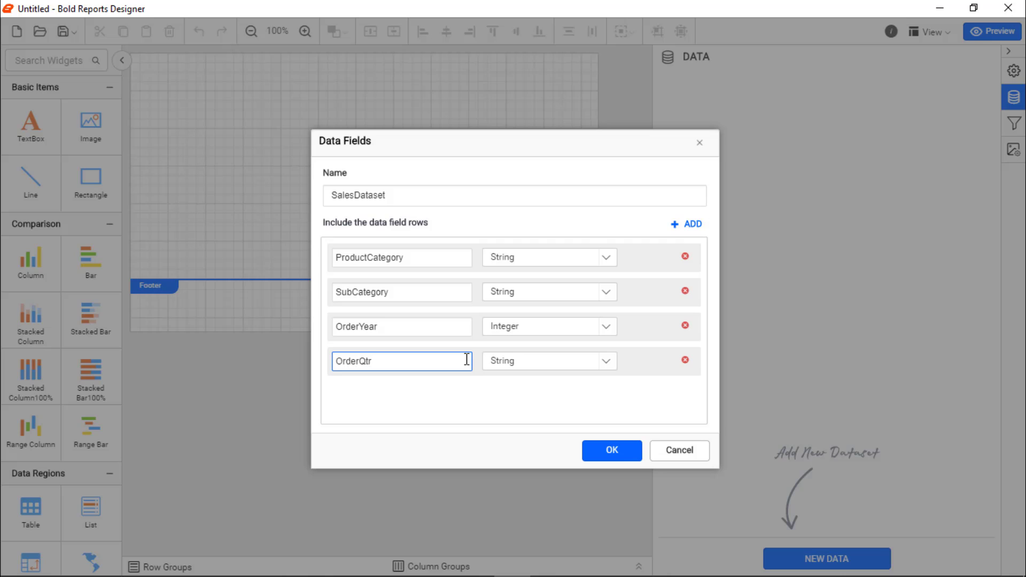
left_click(689, 224)
left_click(444, 393)
type("Sales")
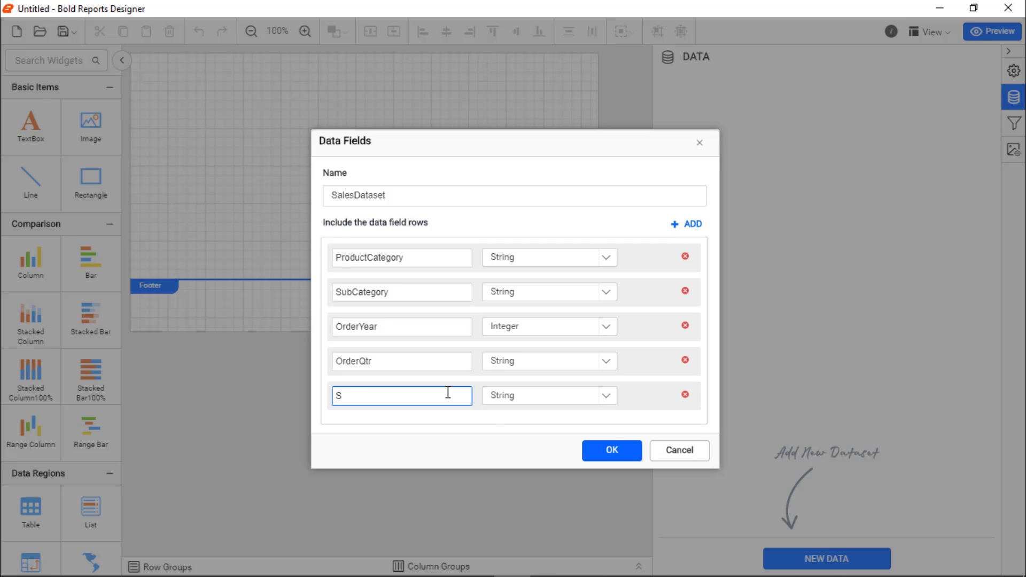
left_click(514, 395)
left_click(560, 514)
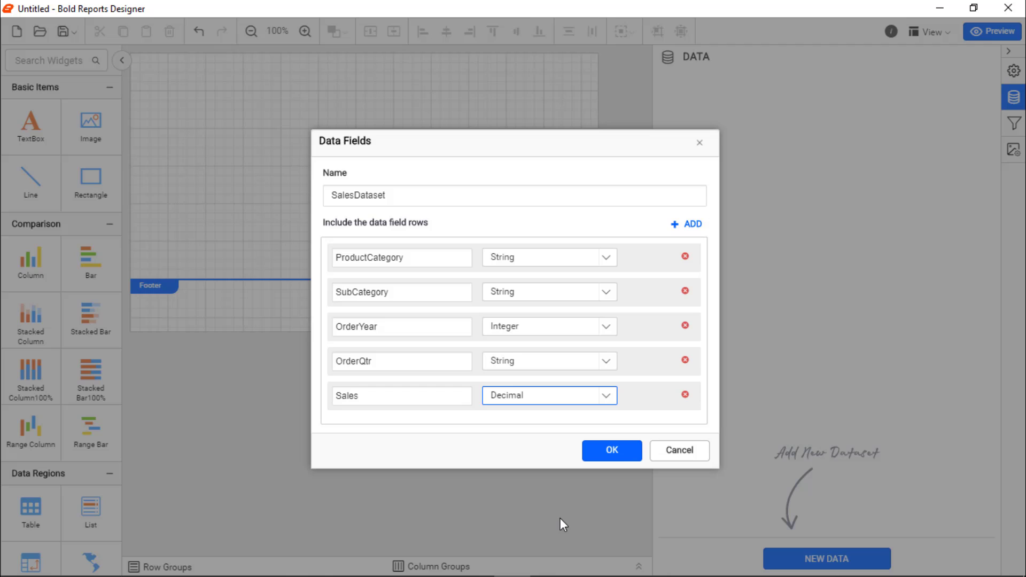
left_click(616, 451)
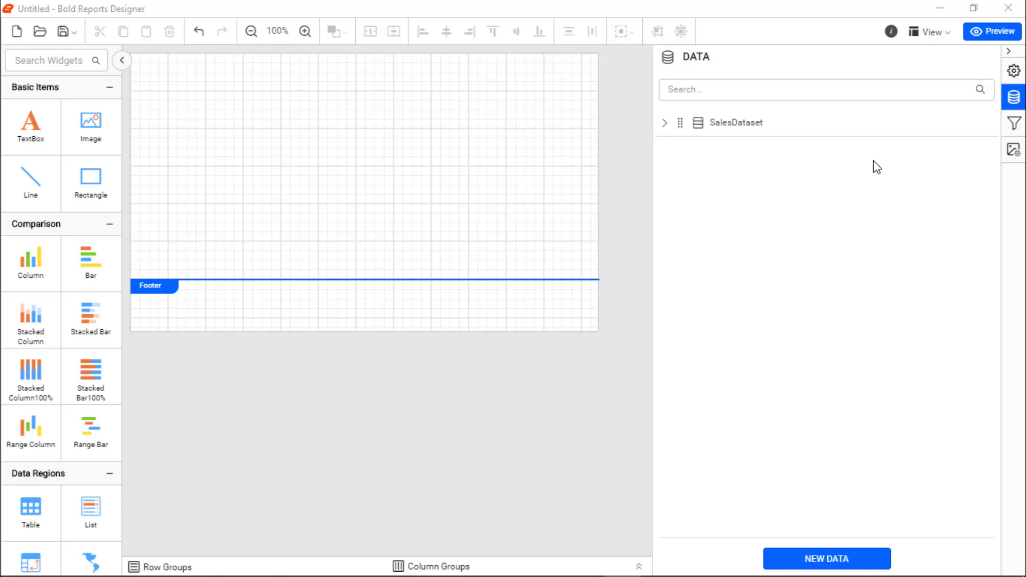
Show the page header and stretch a new rectangle across its full width
left_click(930, 32)
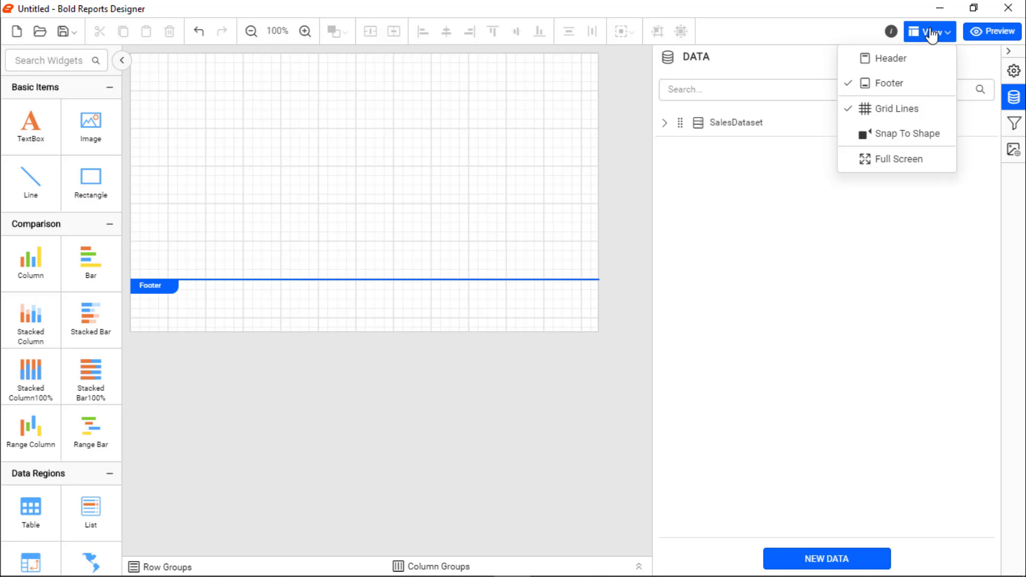
left_click(908, 60)
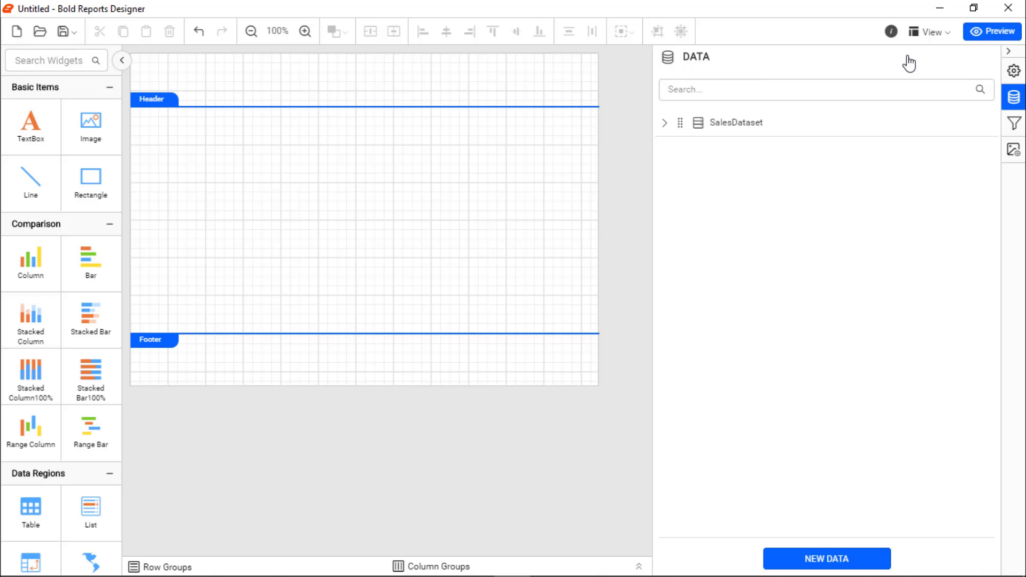
left_click_drag(91, 179, 138, 65)
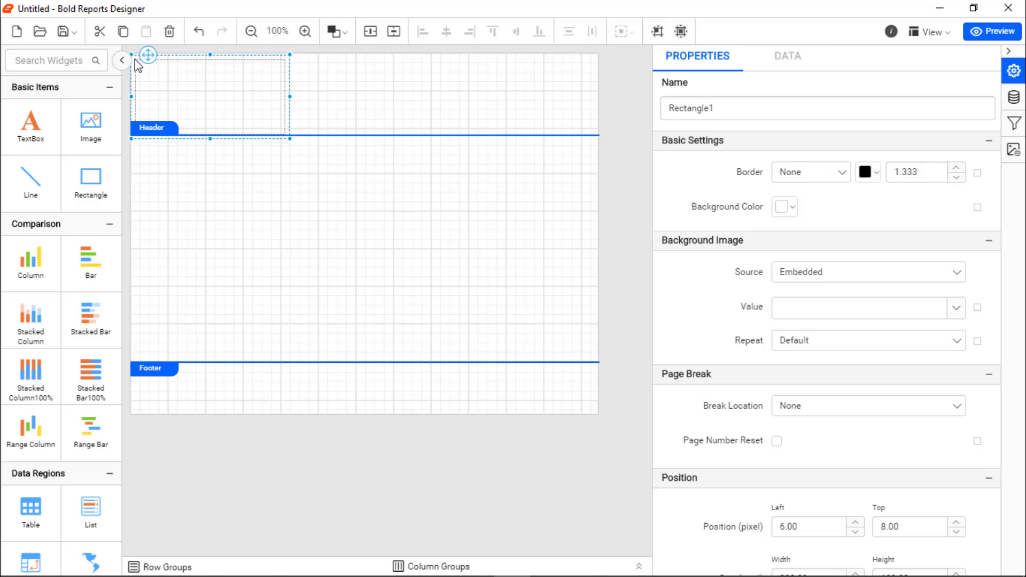
left_click_drag(289, 138, 580, 114)
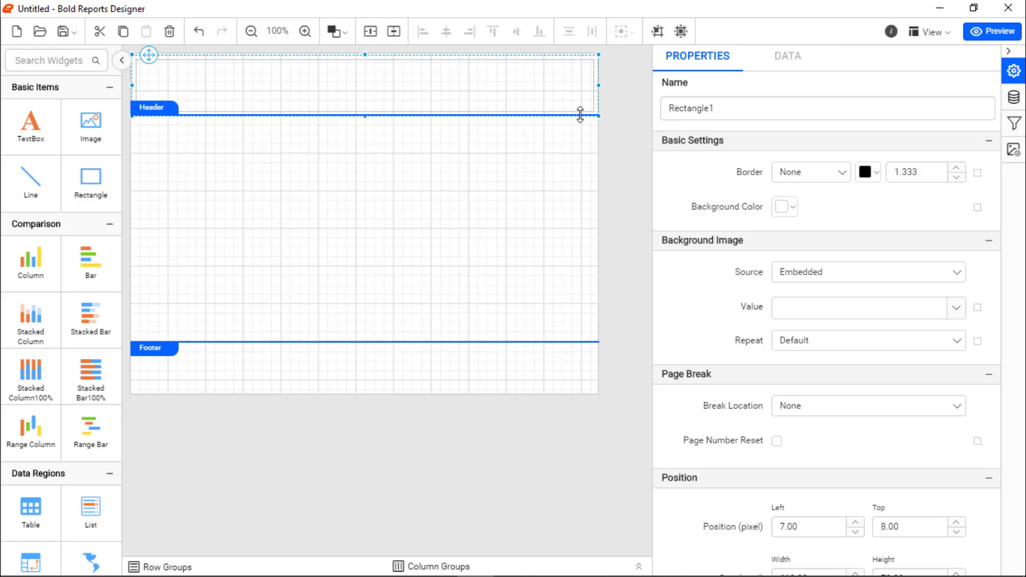
Fill the rectangle dark grey rgba(85,91,99,1) and add a widened text box over it
left_click(790, 206)
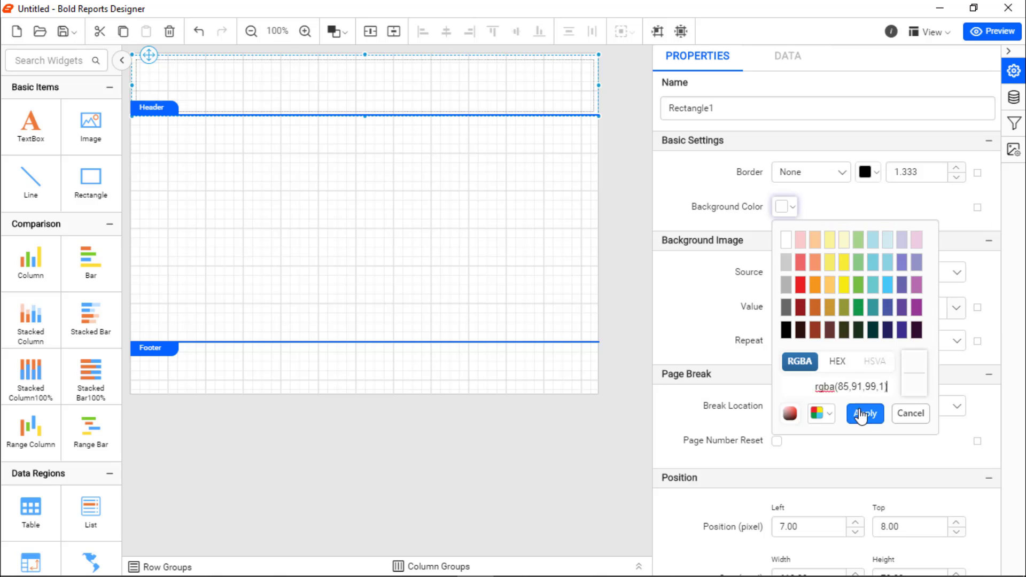
left_click(860, 414)
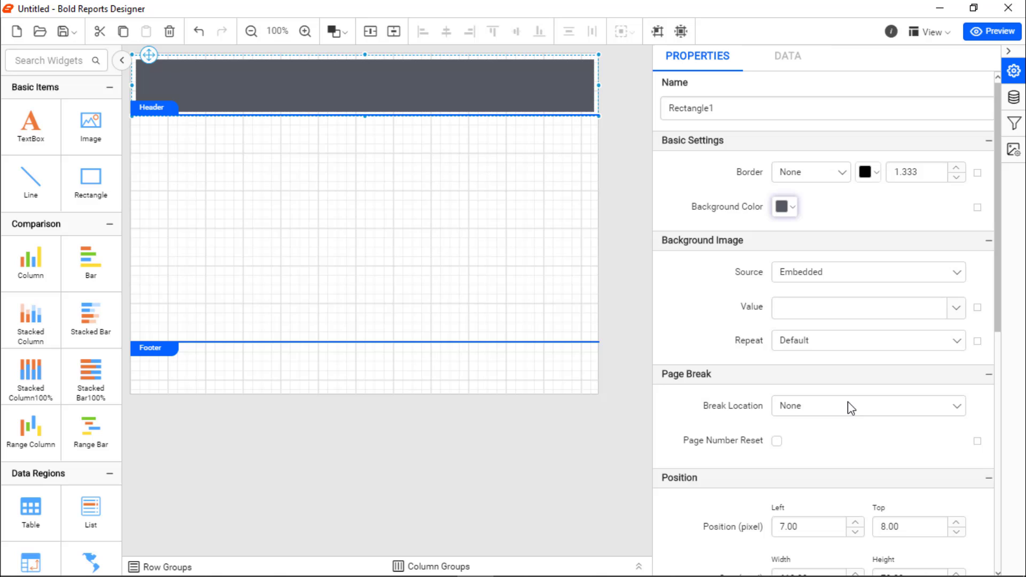
left_click_drag(30, 121, 140, 66)
left_click_drag(293, 83, 469, 82)
Enter the title 'Sales by Product' and set its font to Segoe UI
type("Sales b")
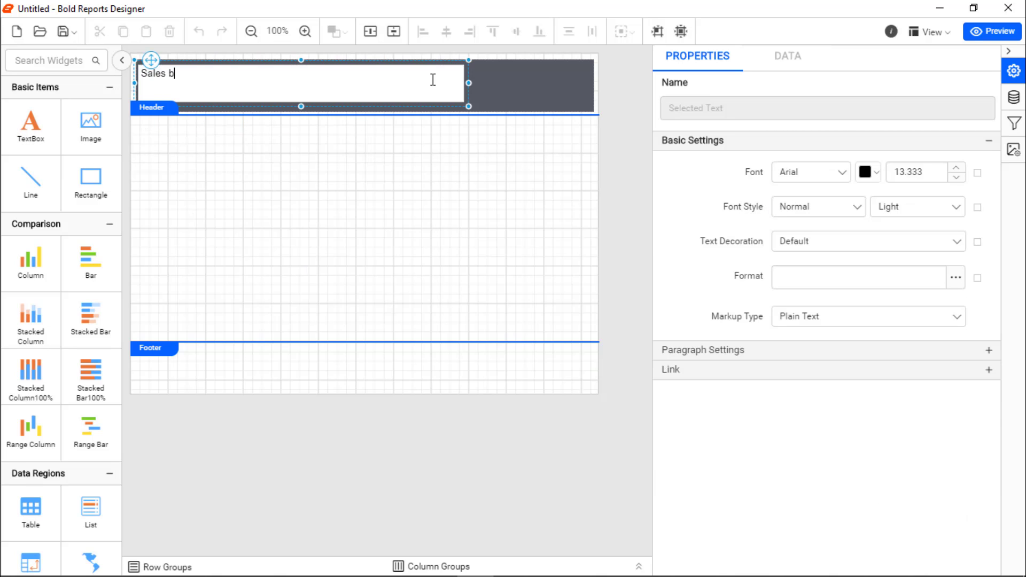
type("y Product")
left_click(444, 80)
left_click(843, 175)
type("S")
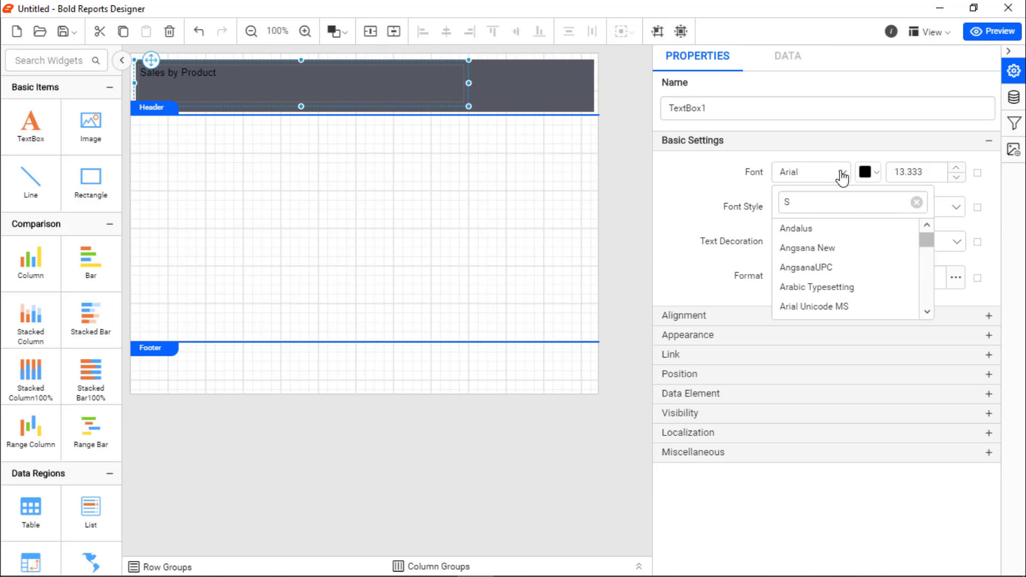
type("eg")
left_click(836, 289)
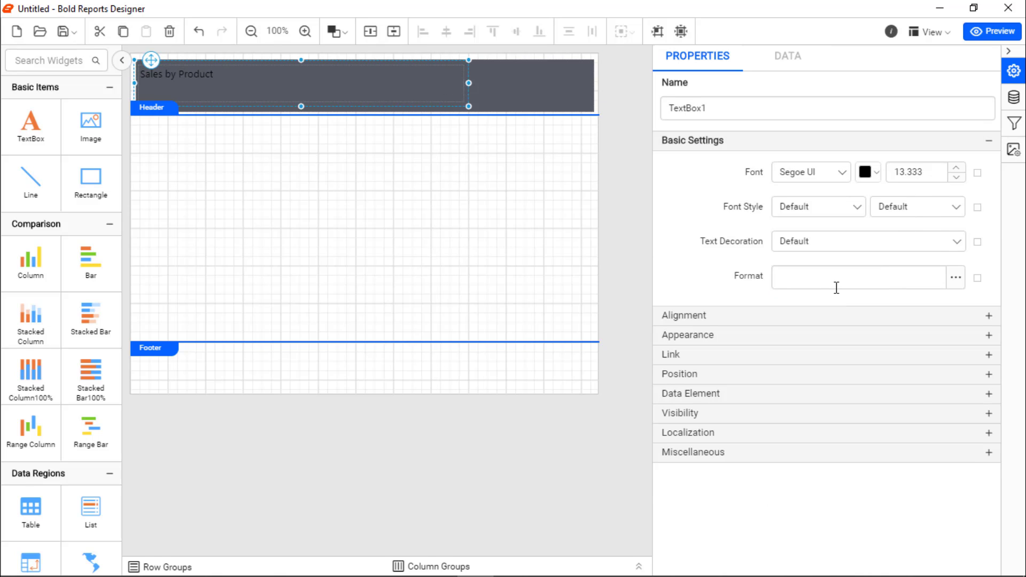
Make the title text white at font size 18.333
left_click(868, 172)
left_click(869, 209)
left_click(946, 378)
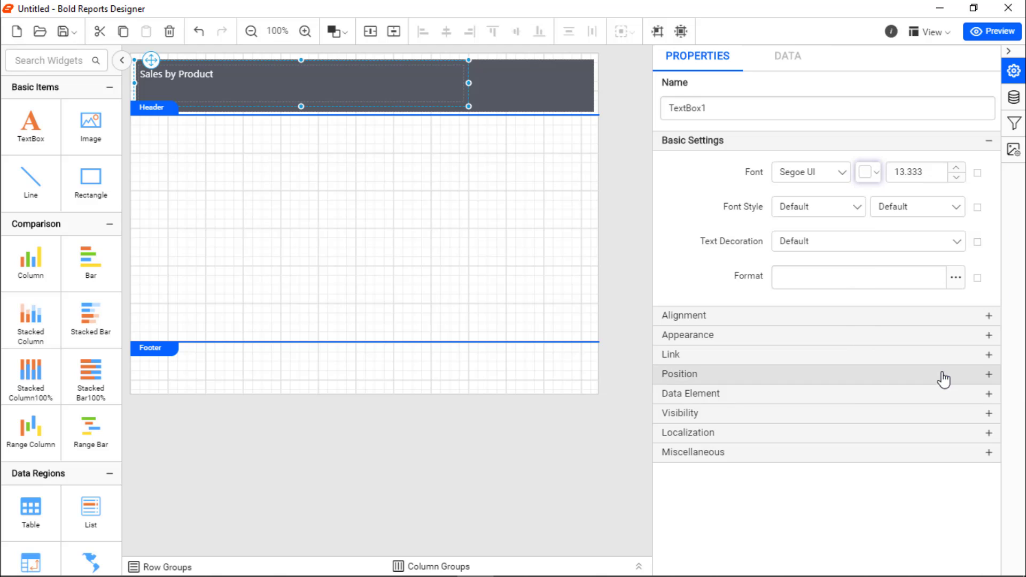
left_click(939, 172)
type("18.333")
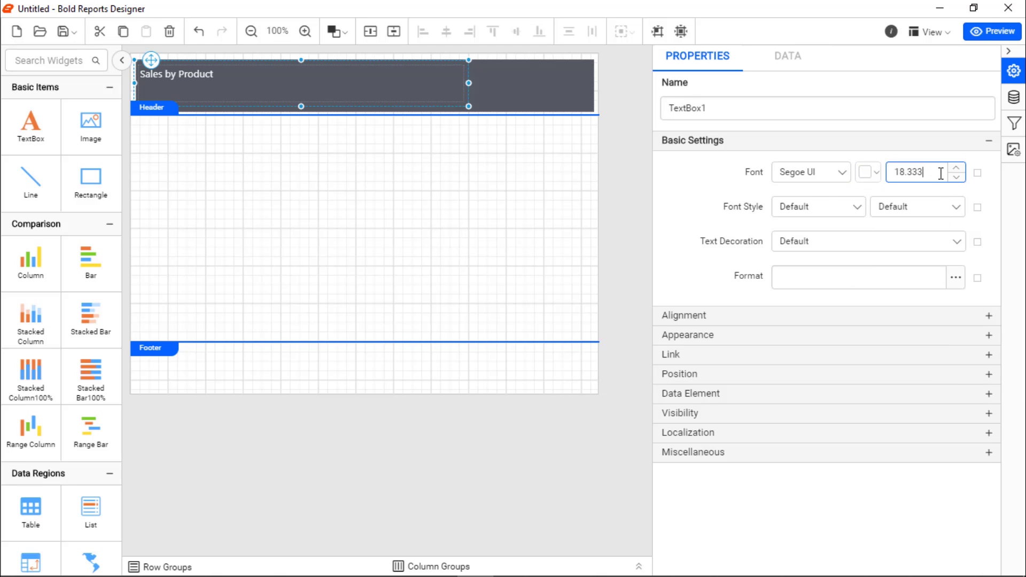
key("Return")
Make the title bold and centre it vertically in its box
left_click(932, 206)
scroll(925, 249, "down", 2)
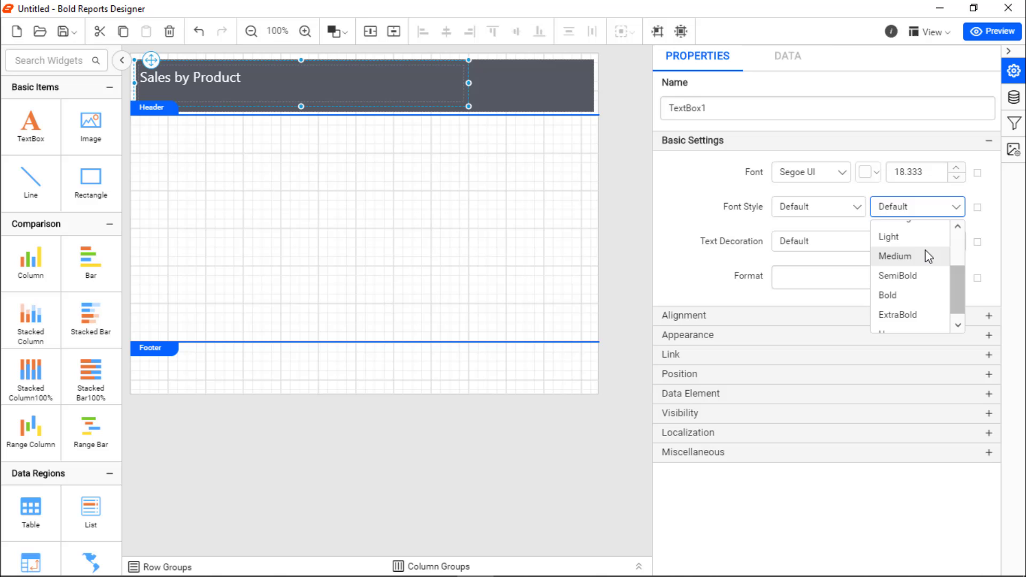
left_click(925, 277)
left_click(891, 316)
left_click(947, 381)
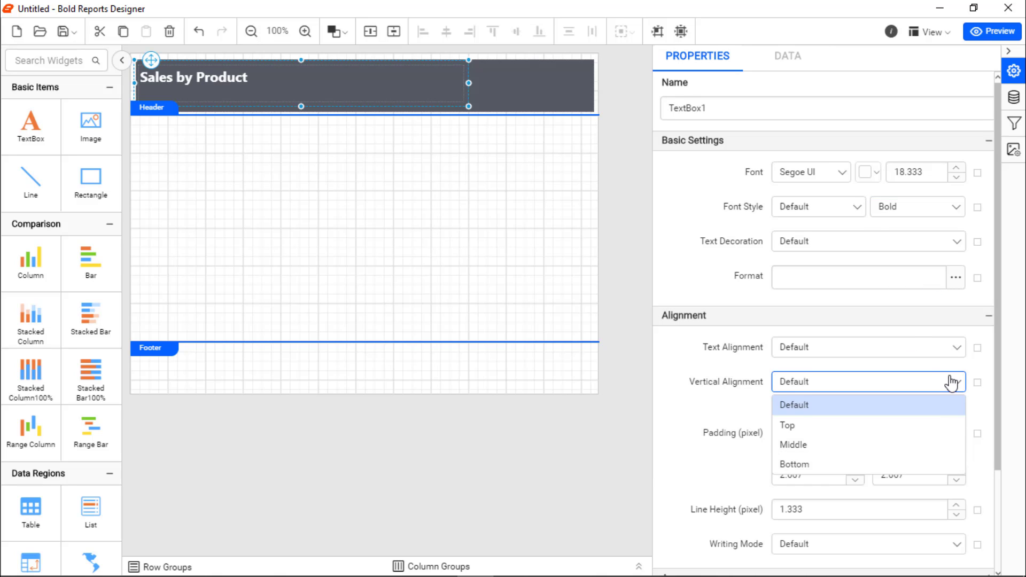
left_click(930, 451)
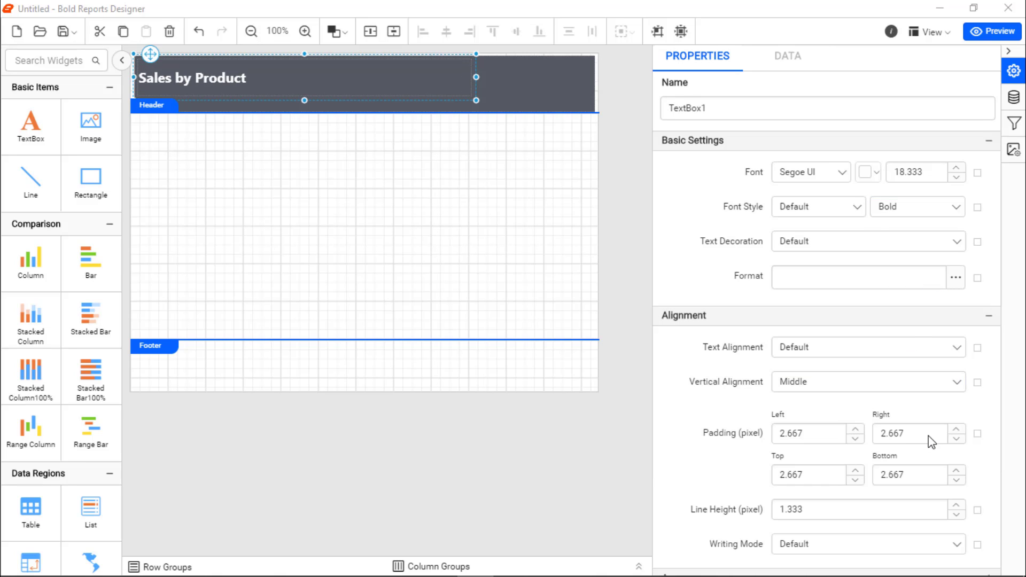
Shorten the title text box and the header band to fit the title
left_click_drag(303, 111, 304, 109)
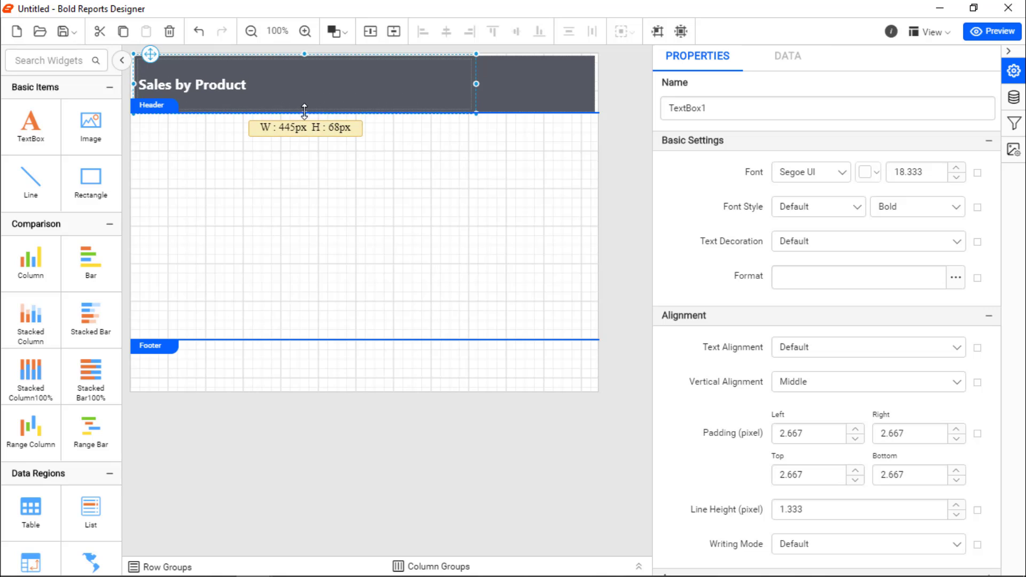
left_click_drag(304, 54, 305, 51)
mouse_move(305, 110)
left_mouse_down()
mouse_move(363, 111)
mouse_move(305, 104)
left_mouse_up()
left_click(352, 106)
left_click(364, 110)
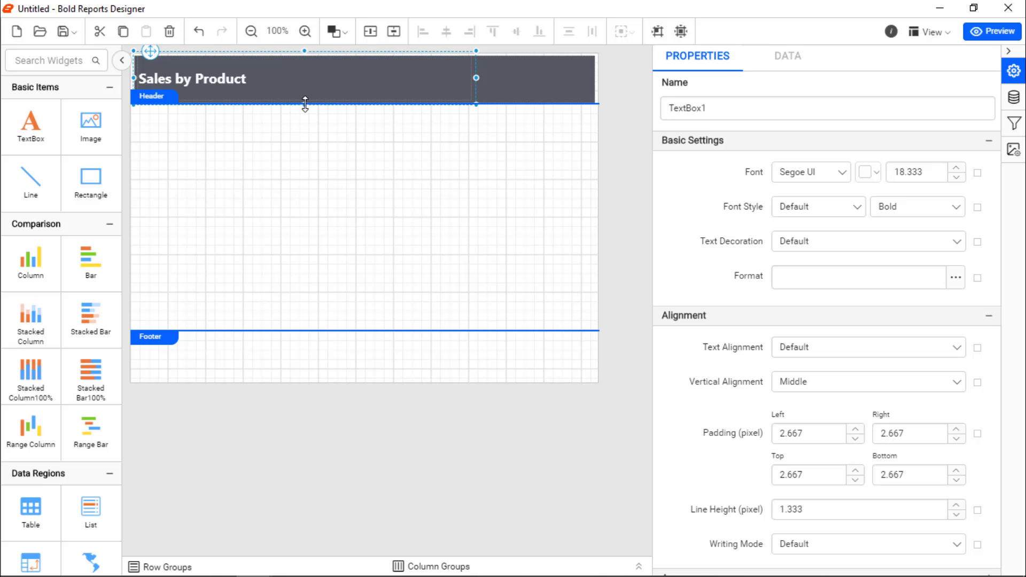
left_click_drag(305, 103, 305, 97)
left_click(196, 220)
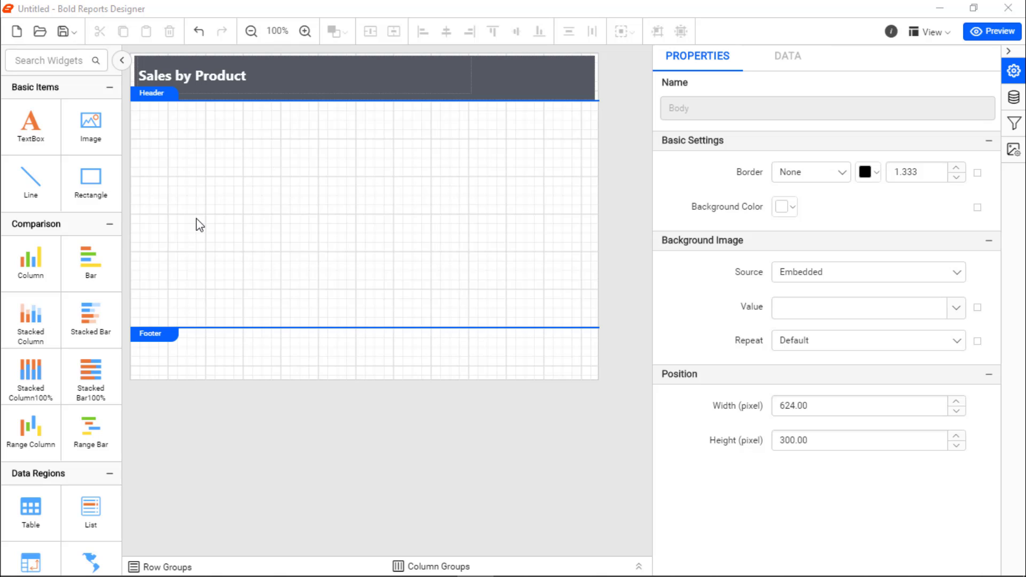
Place a table just below the header and insert two columns to the right, giving five
left_click_drag(30, 507, 133, 116)
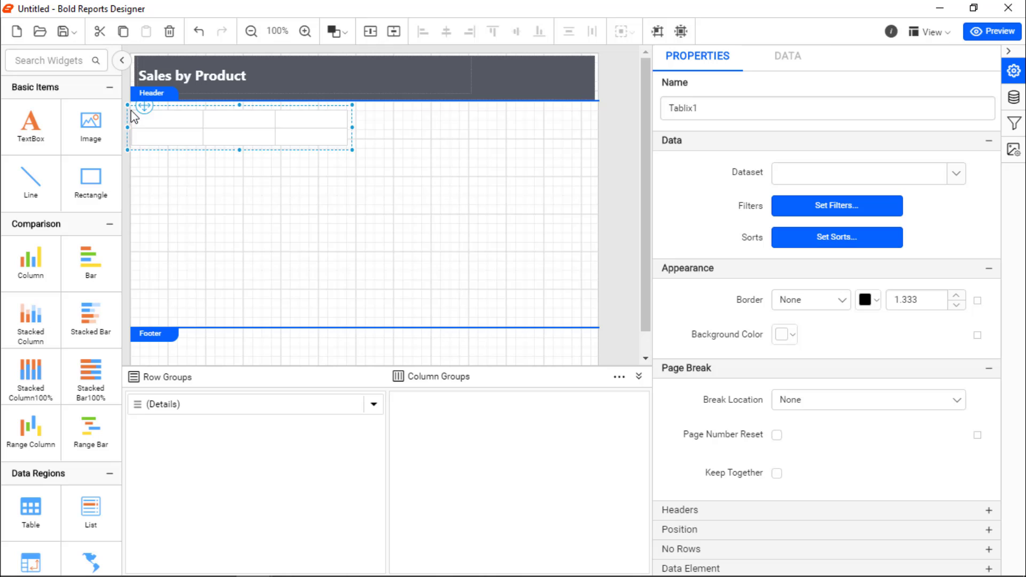
right_click(339, 120)
mouse_move(400, 258)
left_click(483, 279)
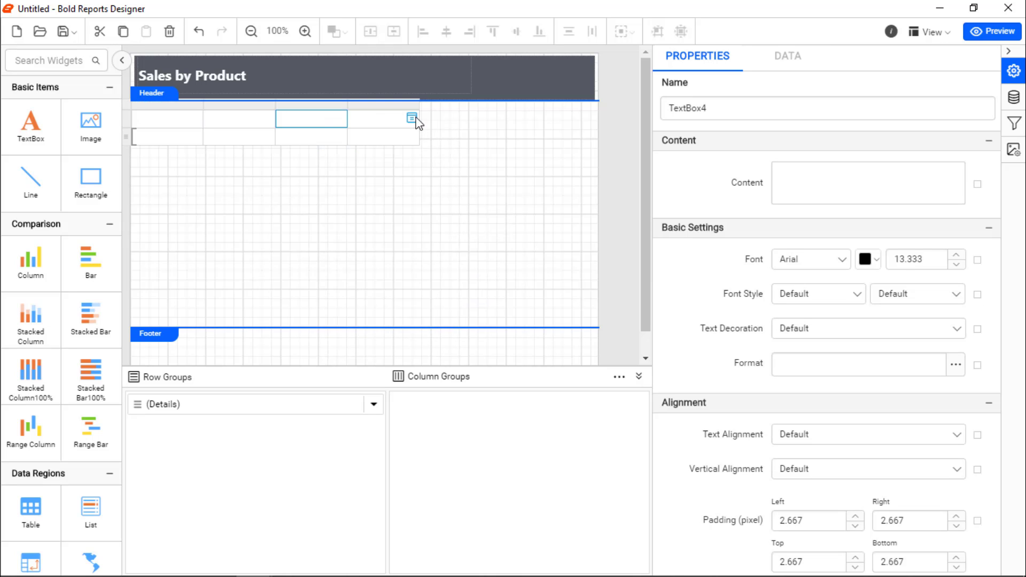
right_click(416, 123)
mouse_move(478, 255)
left_click(550, 274)
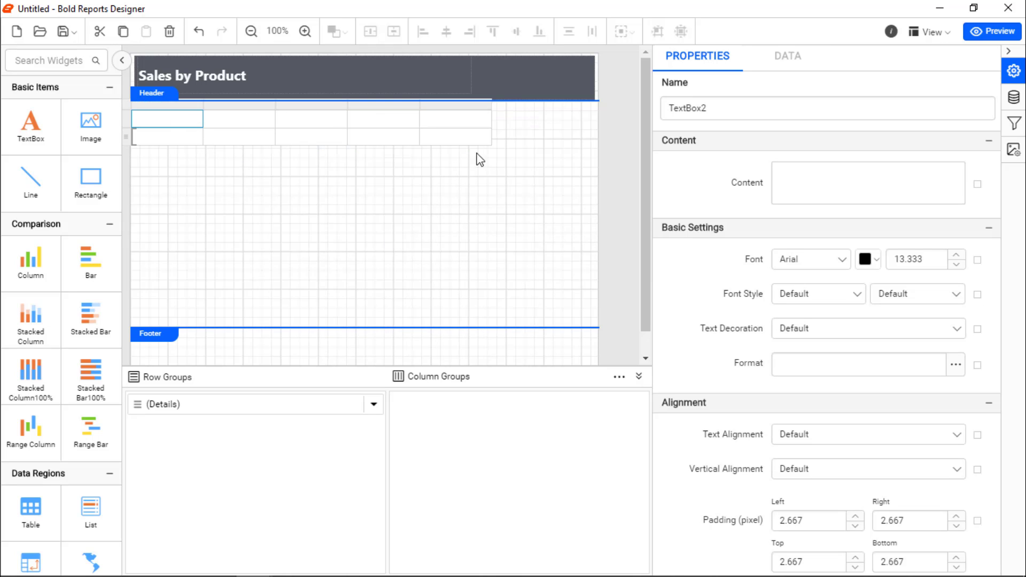
Label the first three header cells Product Category, Sub Category and Order Year, widening Order Year
left_click(899, 176)
type("Product Category")
key("Tab")
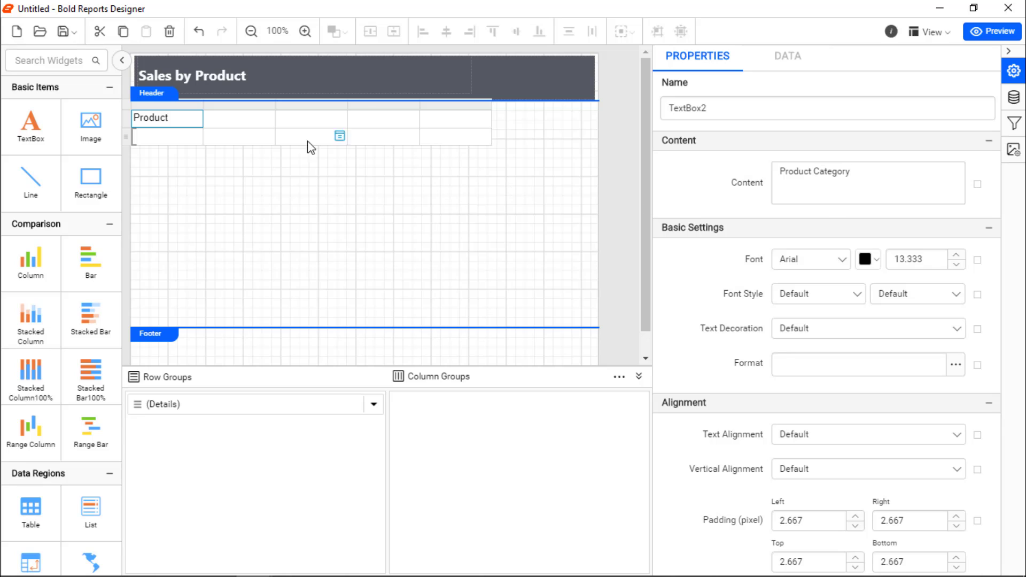
left_click(287, 117)
left_click(905, 178)
type("Sub Cat")
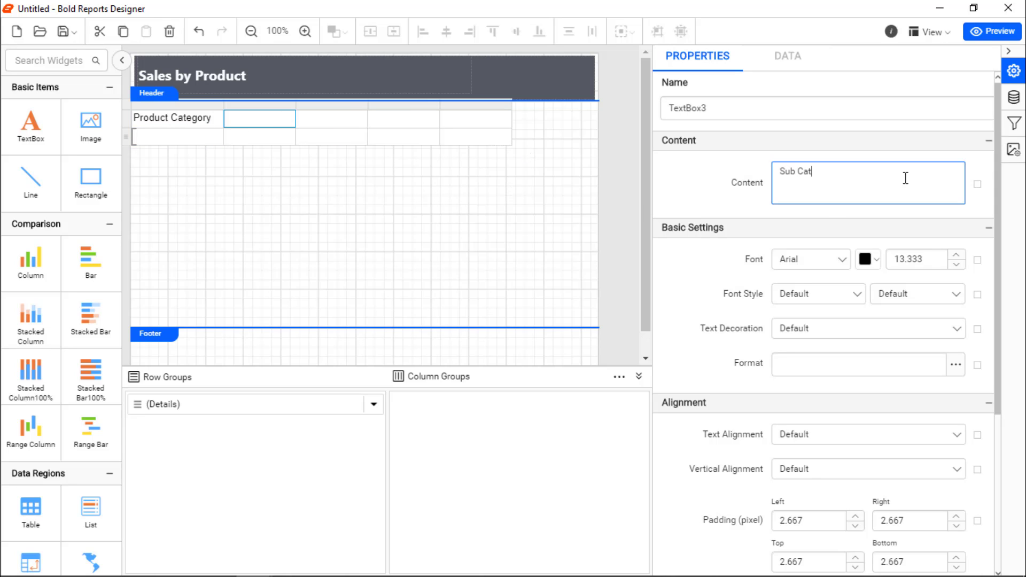
type("egory")
key("Tab")
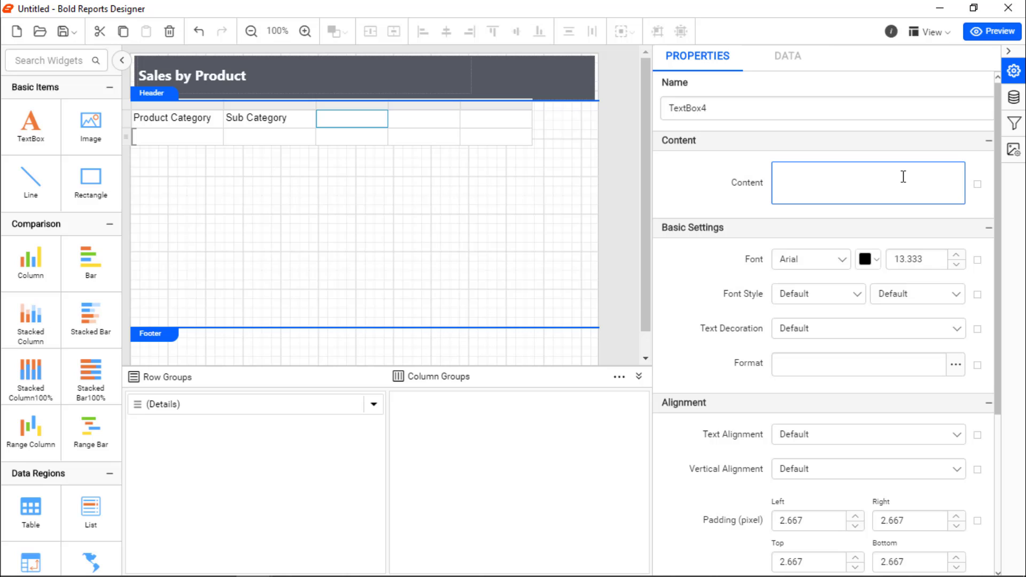
type("Order Year")
key("Tab")
left_click_drag(389, 106, 403, 106)
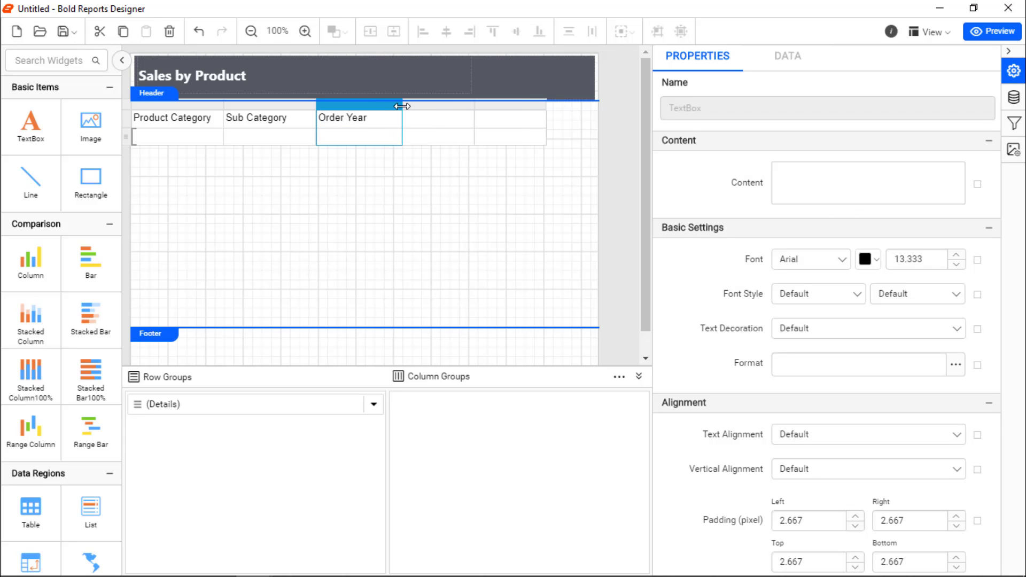
Label the last two header cells Order Qtr and Sales, widening both columns
left_click(437, 119)
left_click(855, 187)
type("Order Qtr")
key("Tab")
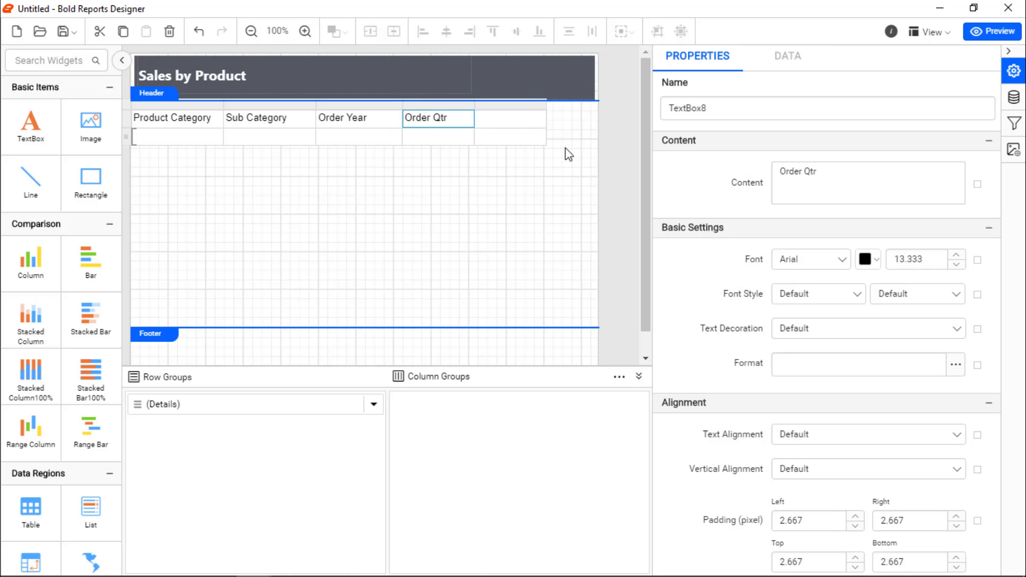
left_click_drag(474, 105, 492, 106)
left_click(526, 118)
left_click(878, 193)
type("Sales")
key("Tab")
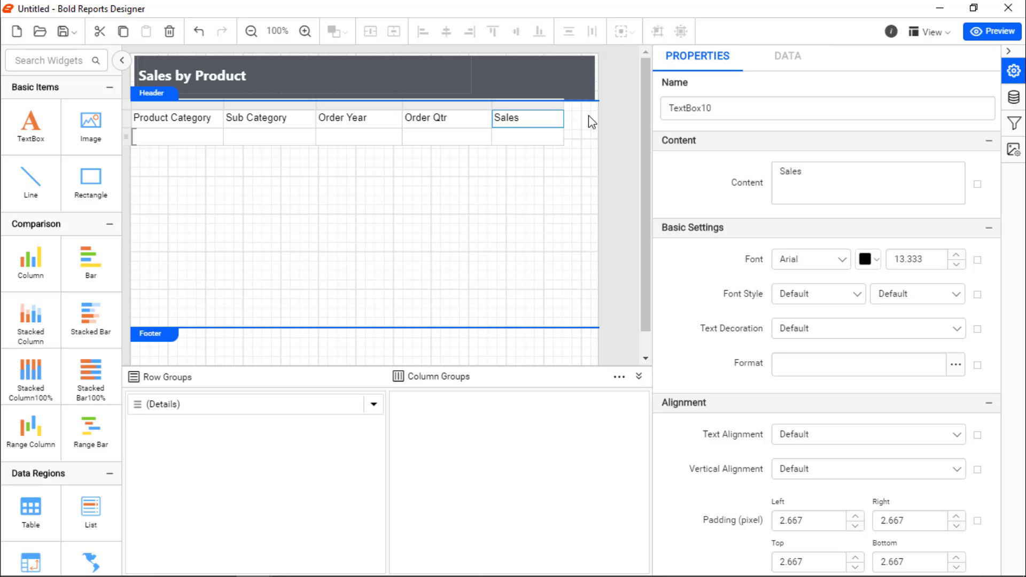
left_click_drag(564, 106, 594, 106)
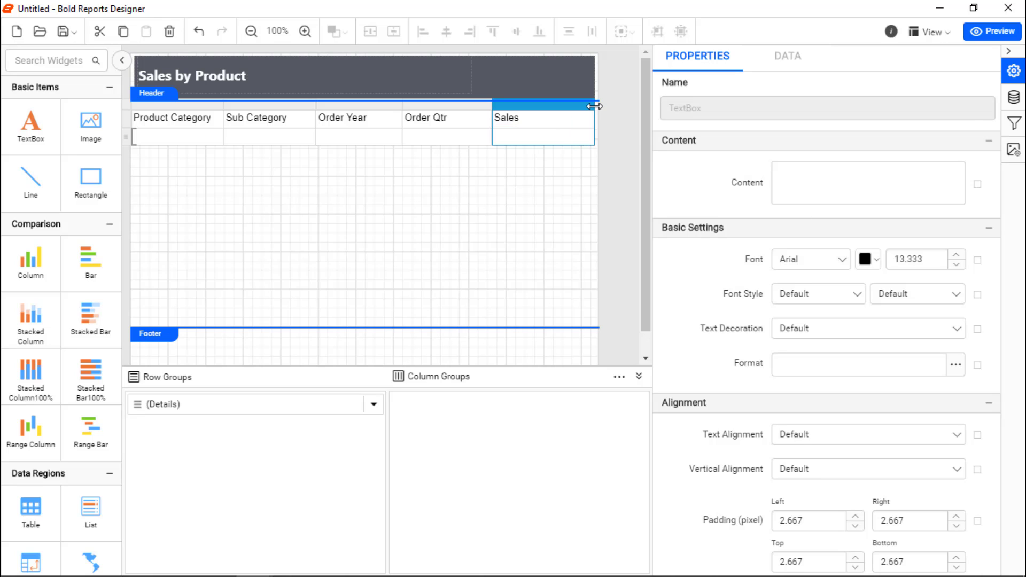
Left-align the header labels, right-align Sales, and centre the header row vertically
left_click(430, 124)
left_click(953, 436)
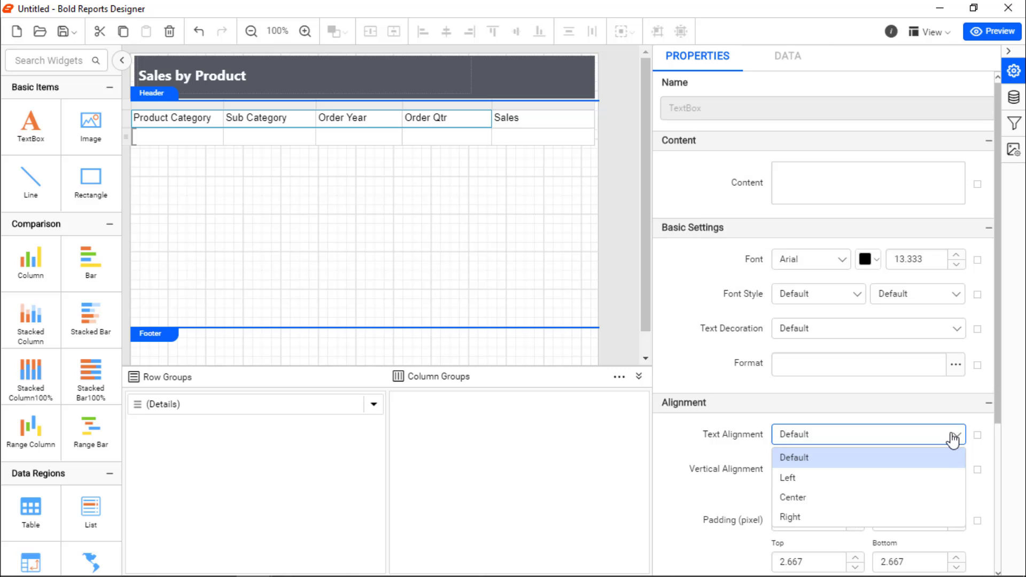
left_click(943, 477)
left_click(588, 118)
left_click(908, 434)
left_click(943, 517)
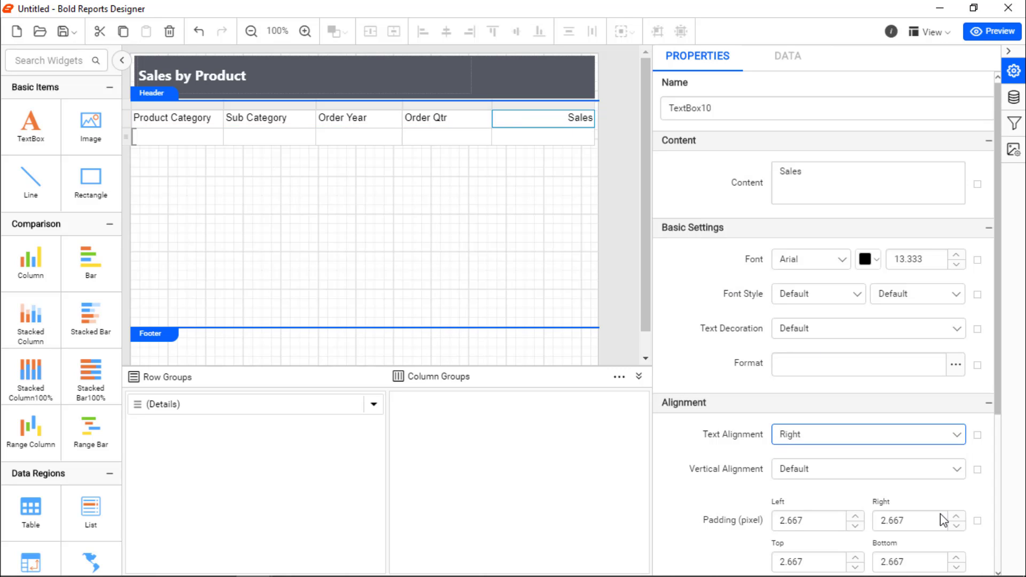
left_click(126, 118)
left_click(953, 469)
left_click(943, 540)
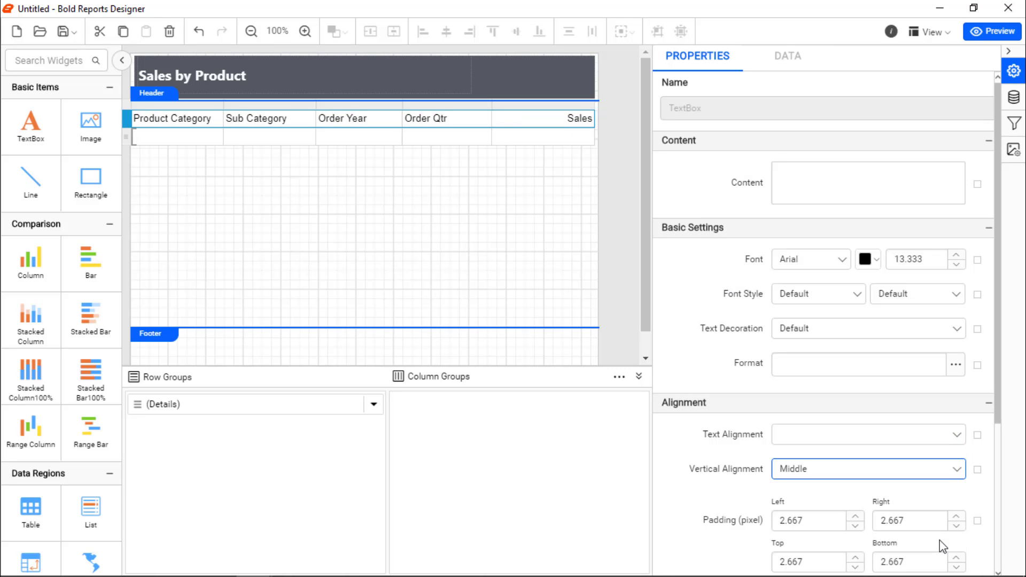
Bind the detail cells to ProductCategory, SubCategory, OrderYear, OrderQtr and Sales
left_click(216, 137)
left_click(265, 185)
left_click(305, 137)
left_click(347, 208)
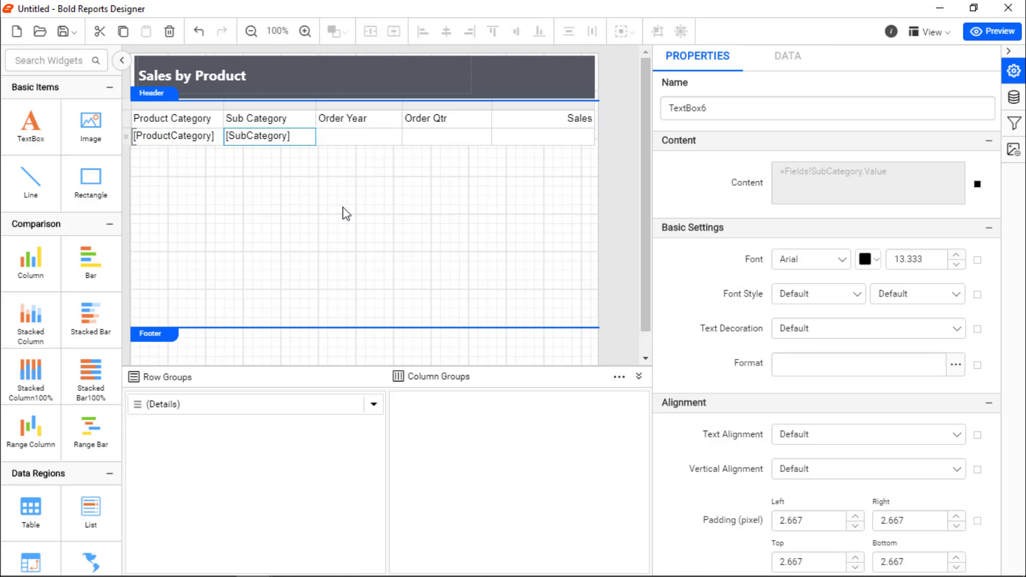
left_click(395, 136)
left_click(441, 231)
left_click(483, 137)
left_click(521, 256)
left_click(587, 136)
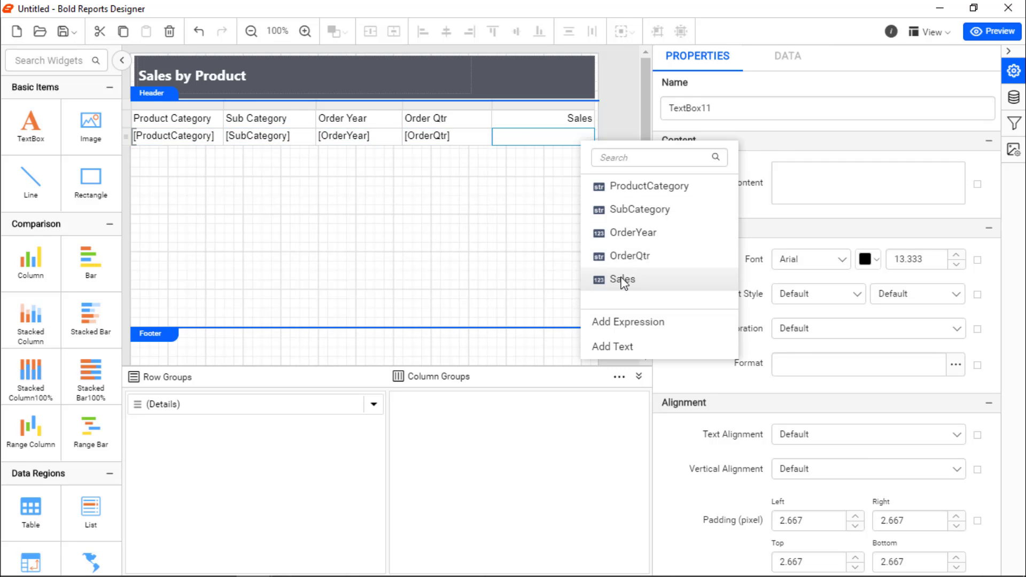
left_click(618, 279)
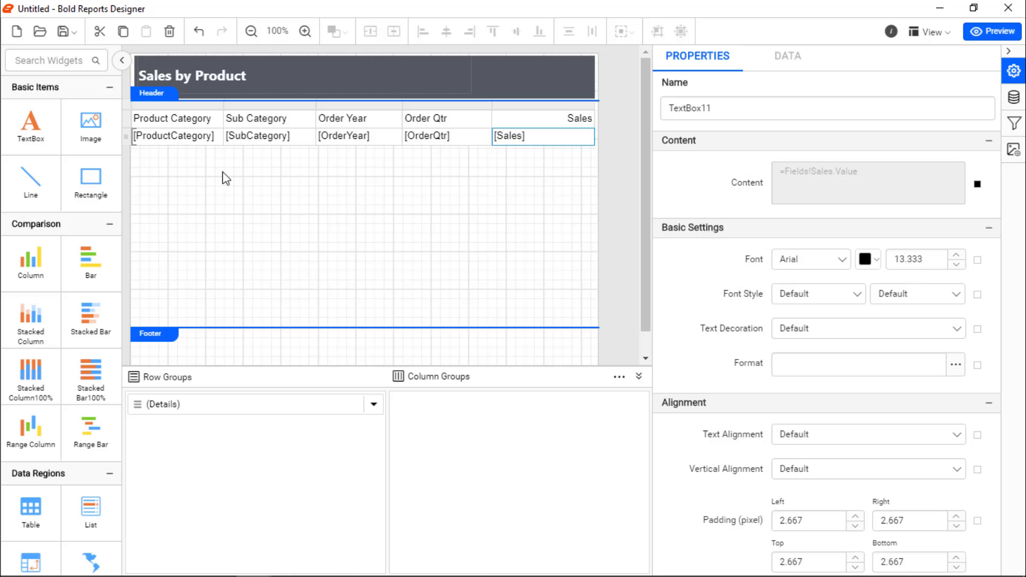
Left-align the four left detail cells, right-align Sales, and centre the row vertically
left_click_drag(213, 136, 481, 136)
left_click(955, 435)
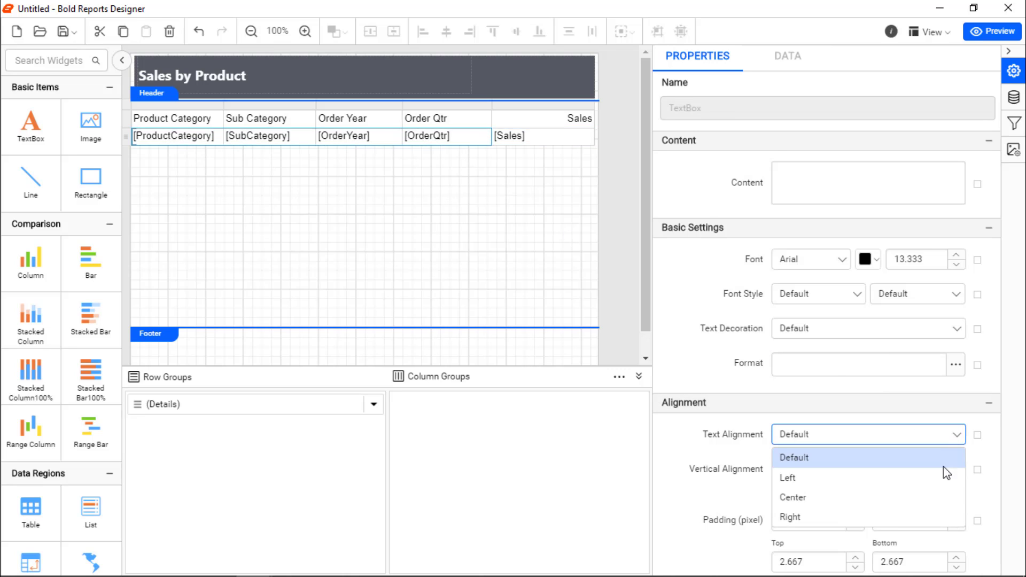
left_click(943, 477)
left_click(586, 136)
left_click(952, 435)
left_click(929, 516)
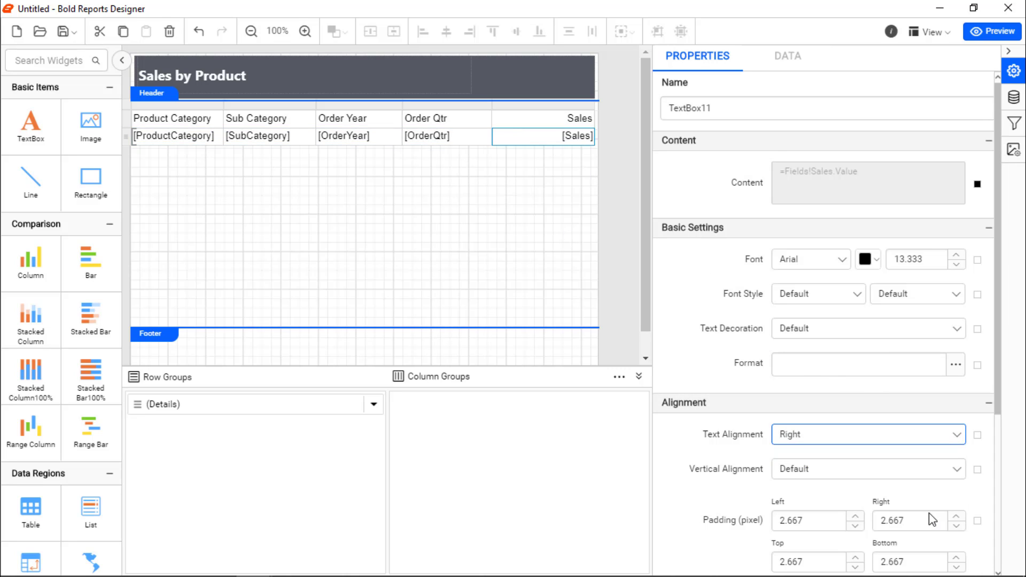
left_click(127, 137)
left_click(956, 468)
left_click(943, 532)
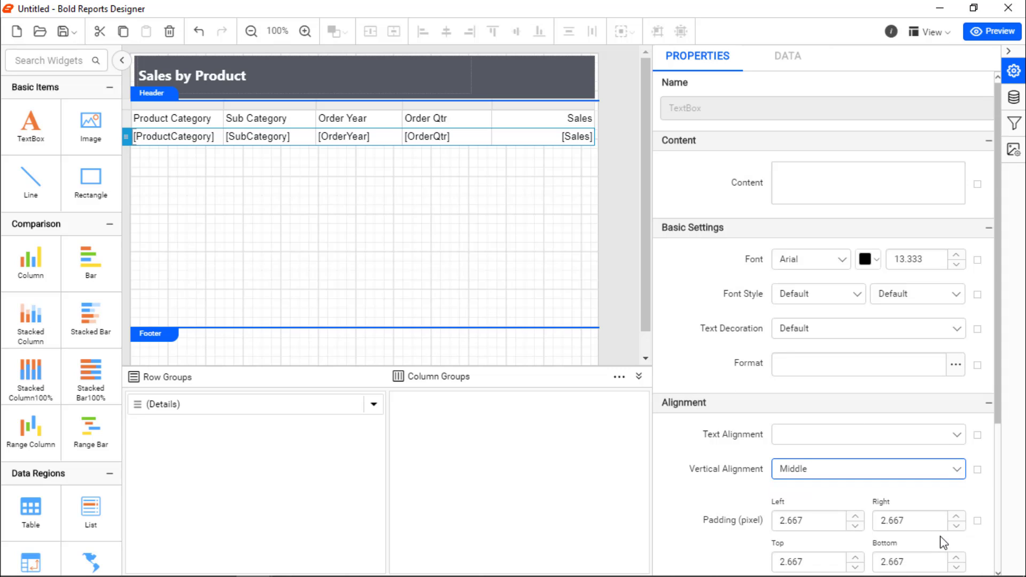
left_click(540, 210)
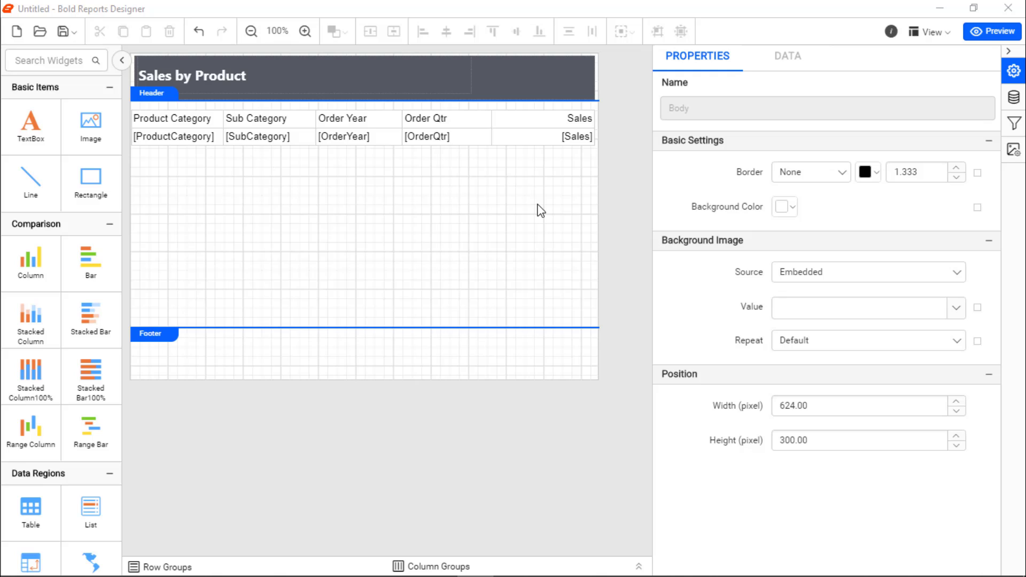
Format the Sales cell as Currency with a 1000 separator, giving '$'#,0.00
left_click(565, 141)
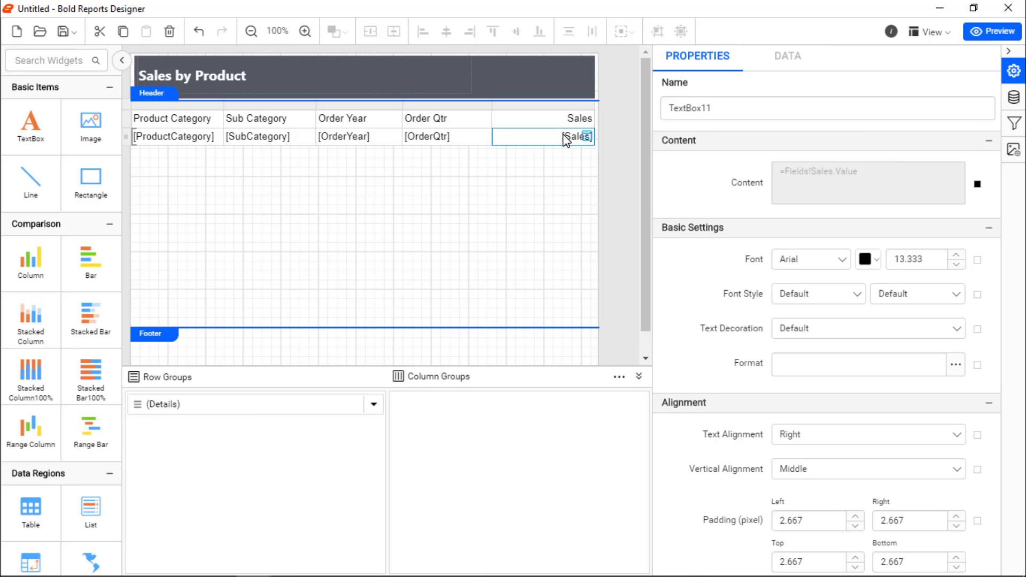
left_click(956, 365)
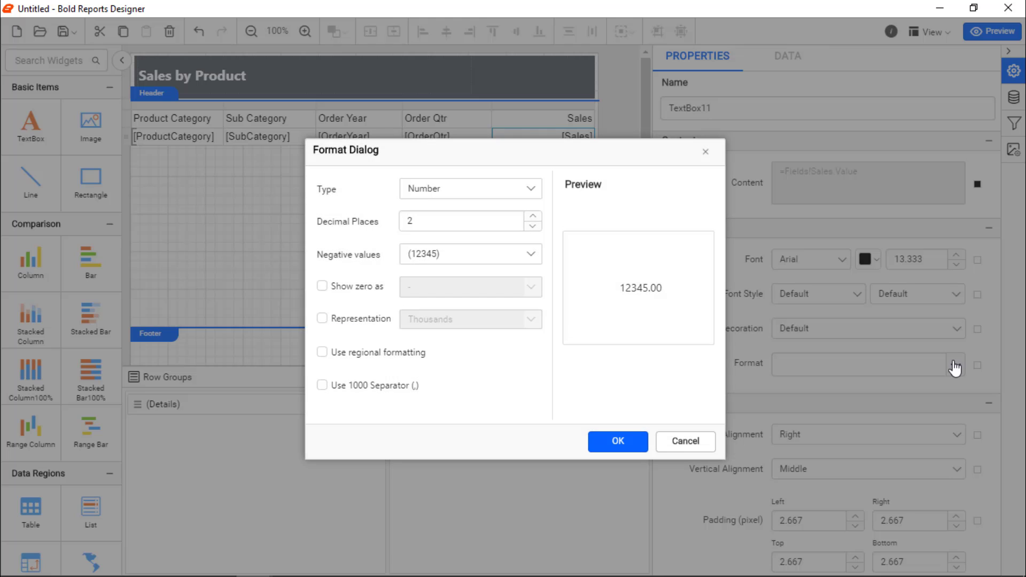
left_click(530, 200)
left_click(435, 229)
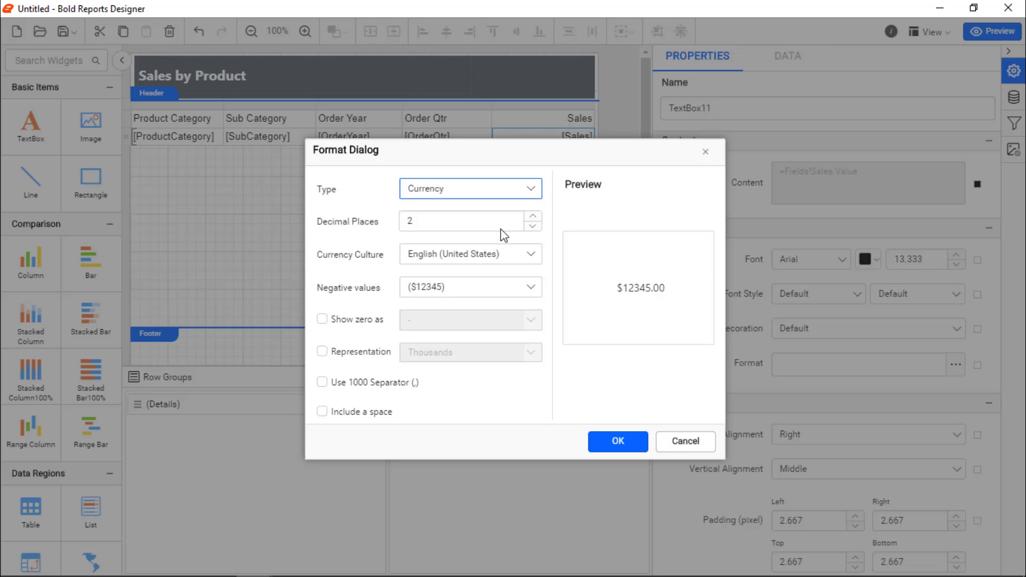
left_click(322, 383)
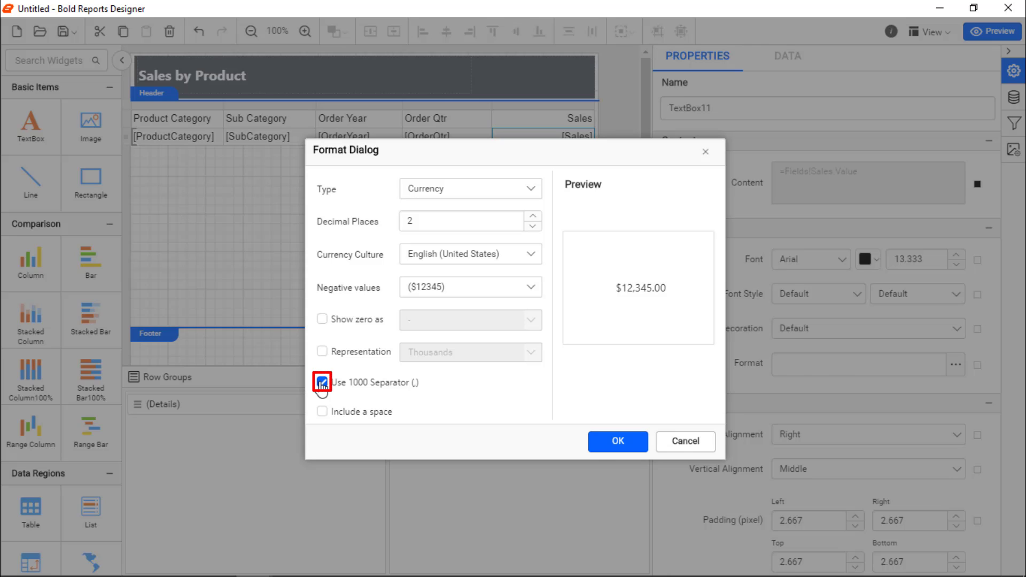
left_click(609, 442)
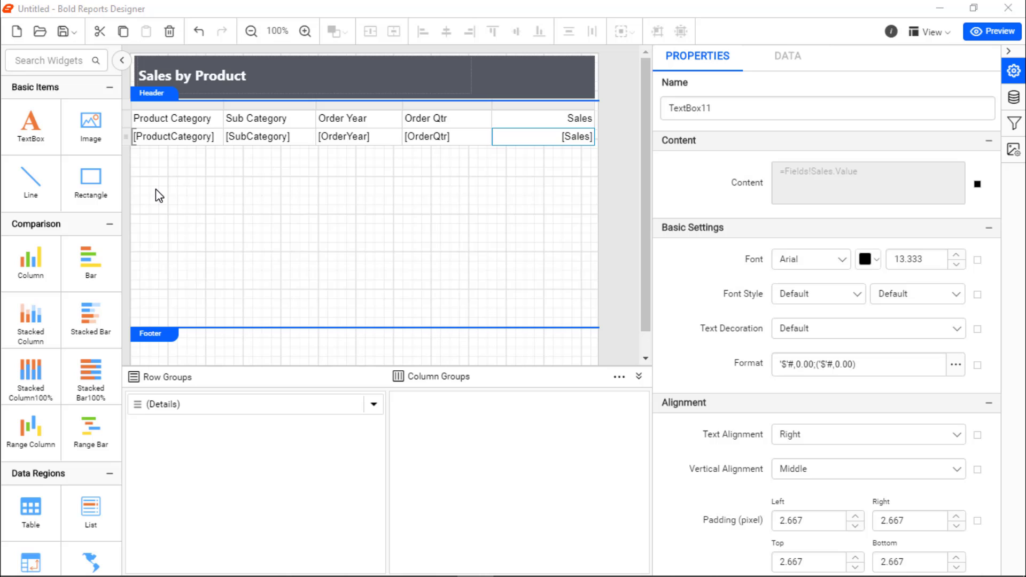
Set the header row to bold Segoe UI text with a light grey background colour
left_click(125, 122)
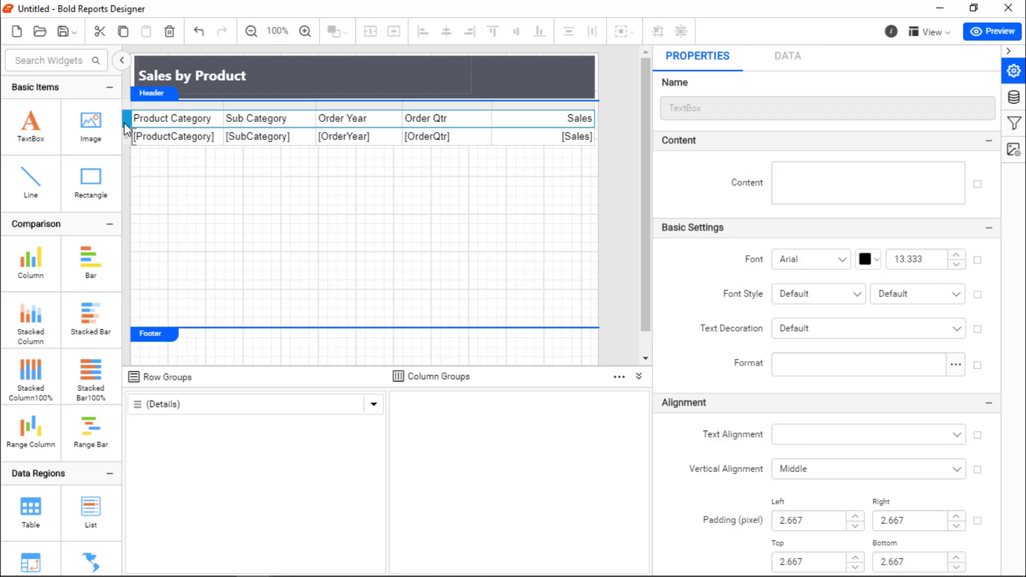
left_click(841, 259)
type("Seg")
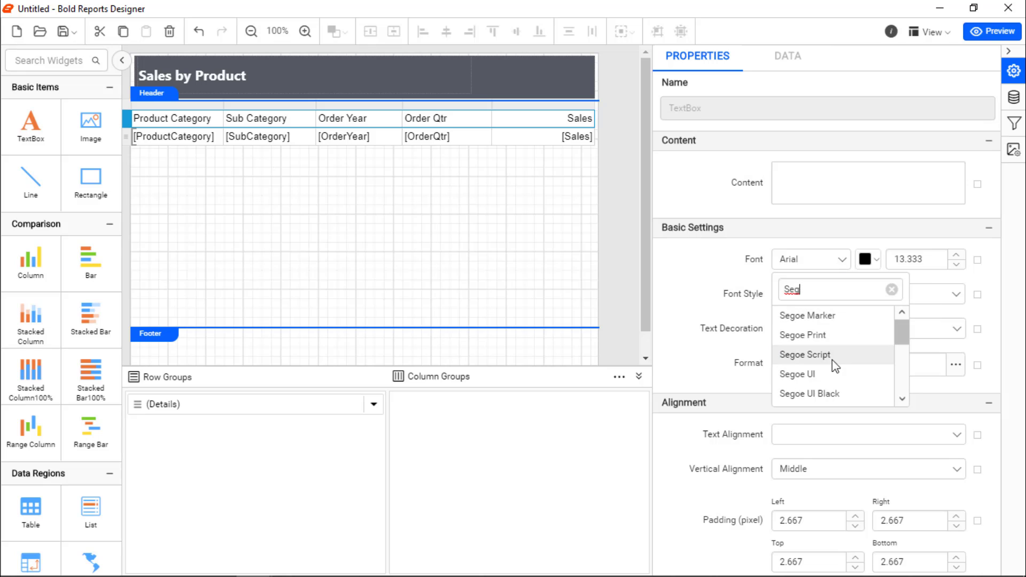
left_click(830, 374)
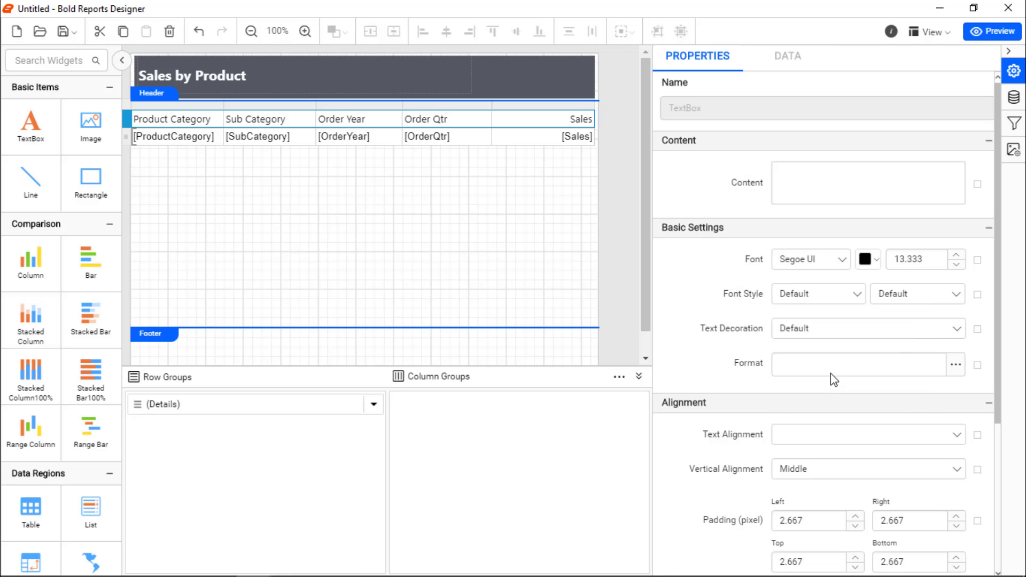
left_click(938, 291)
scroll(939, 376, "down", 1)
left_click(939, 387)
scroll(941, 389, "down", 4)
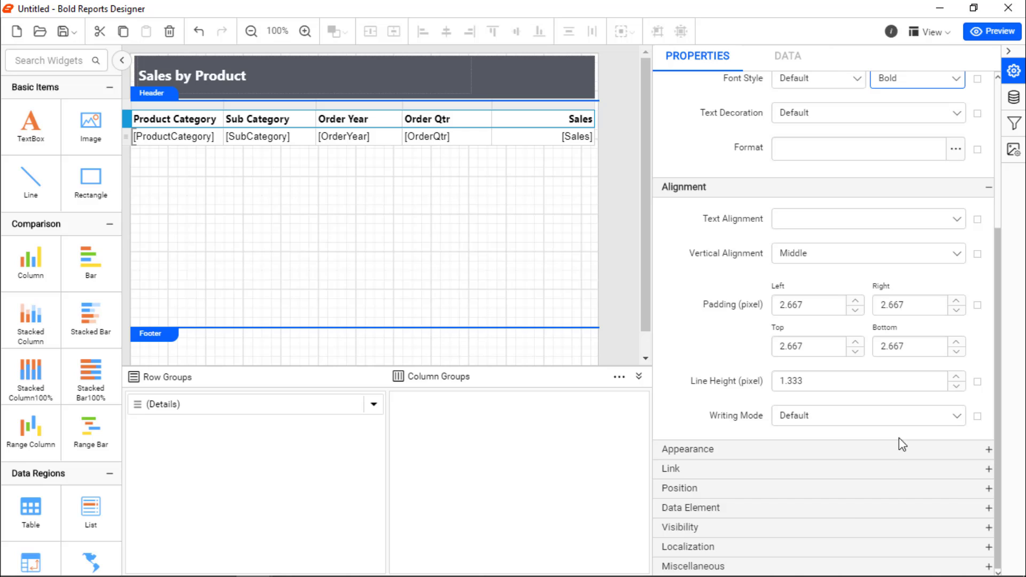
left_click(900, 448)
left_click(783, 481)
left_click(861, 448)
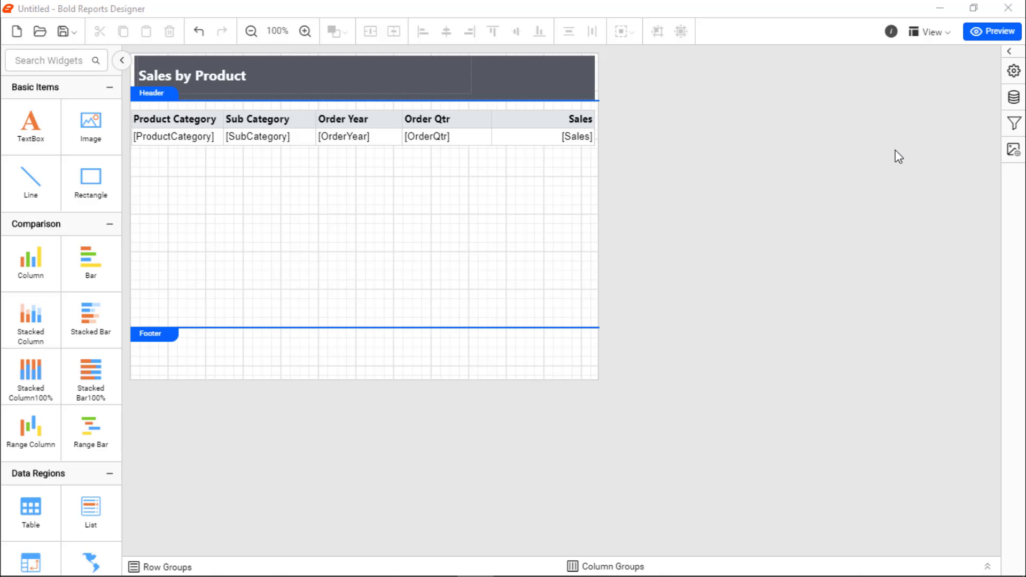
Open the preview and paste the sales JSON records over the SalesDataset sample data
left_click(981, 29)
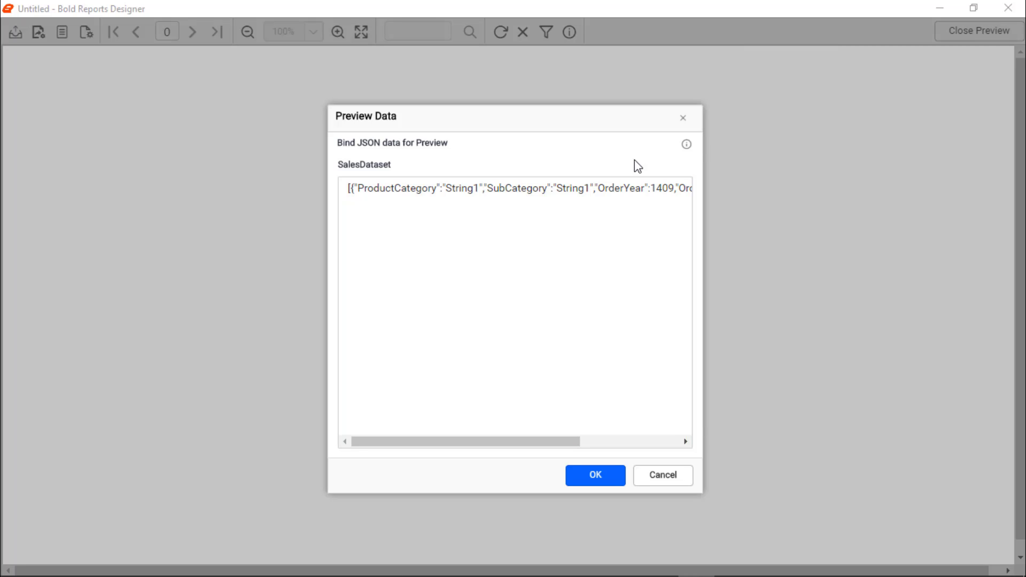
left_click(346, 187)
key("ctrl+a")
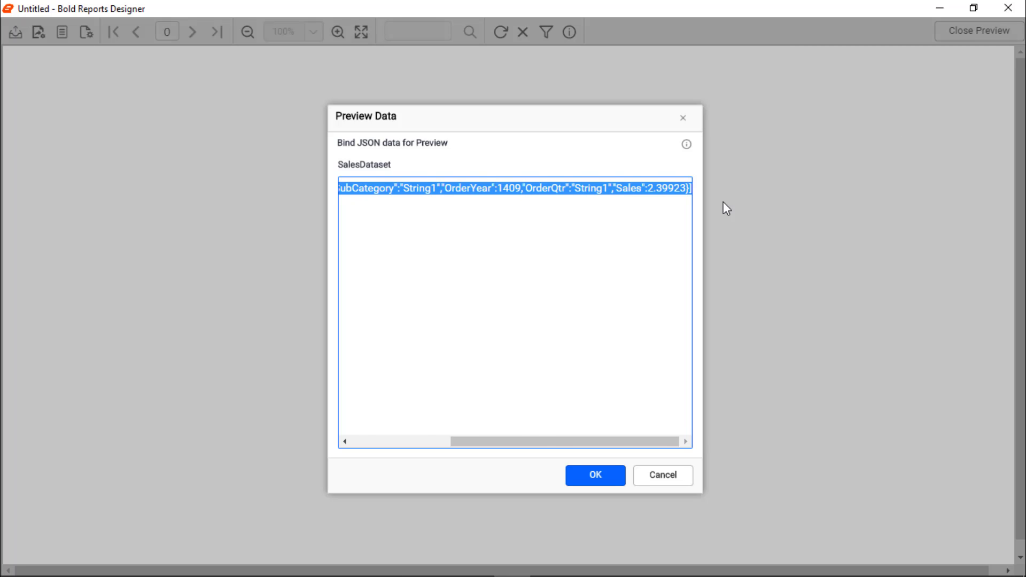
key("ctrl+v")
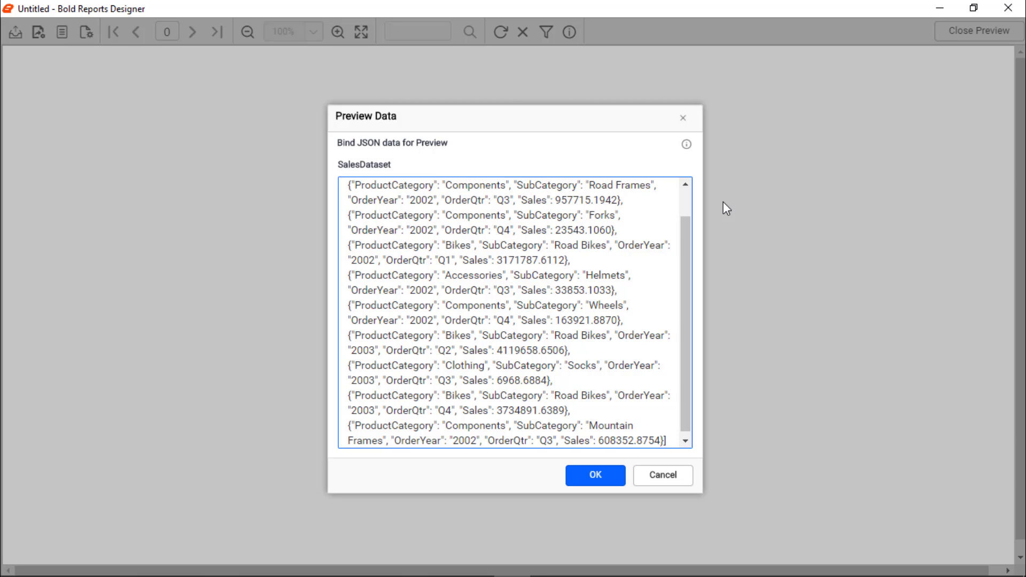
Accept the pasted data so the report renders ten sales rows with dollar amounts
left_click(597, 476)
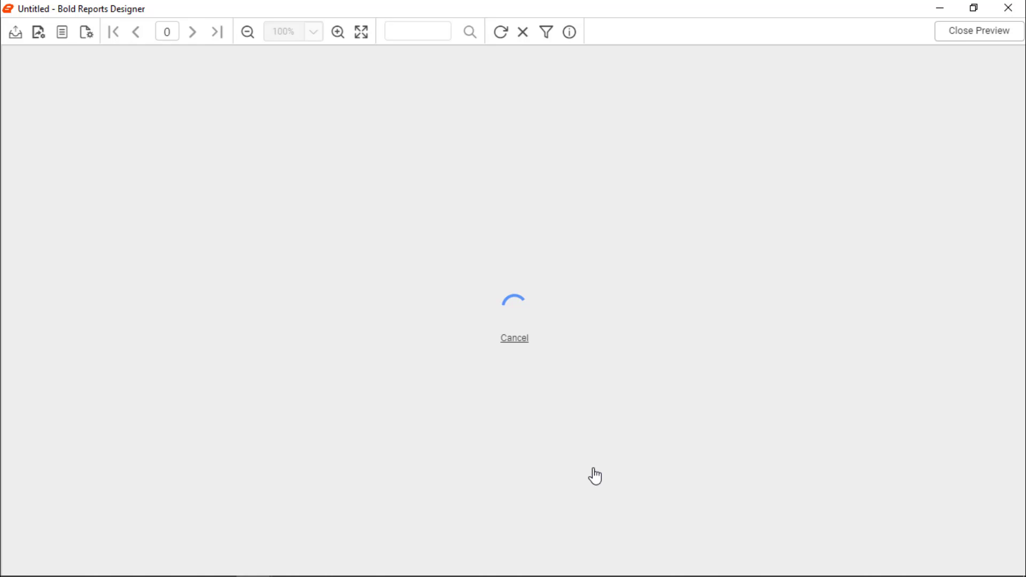